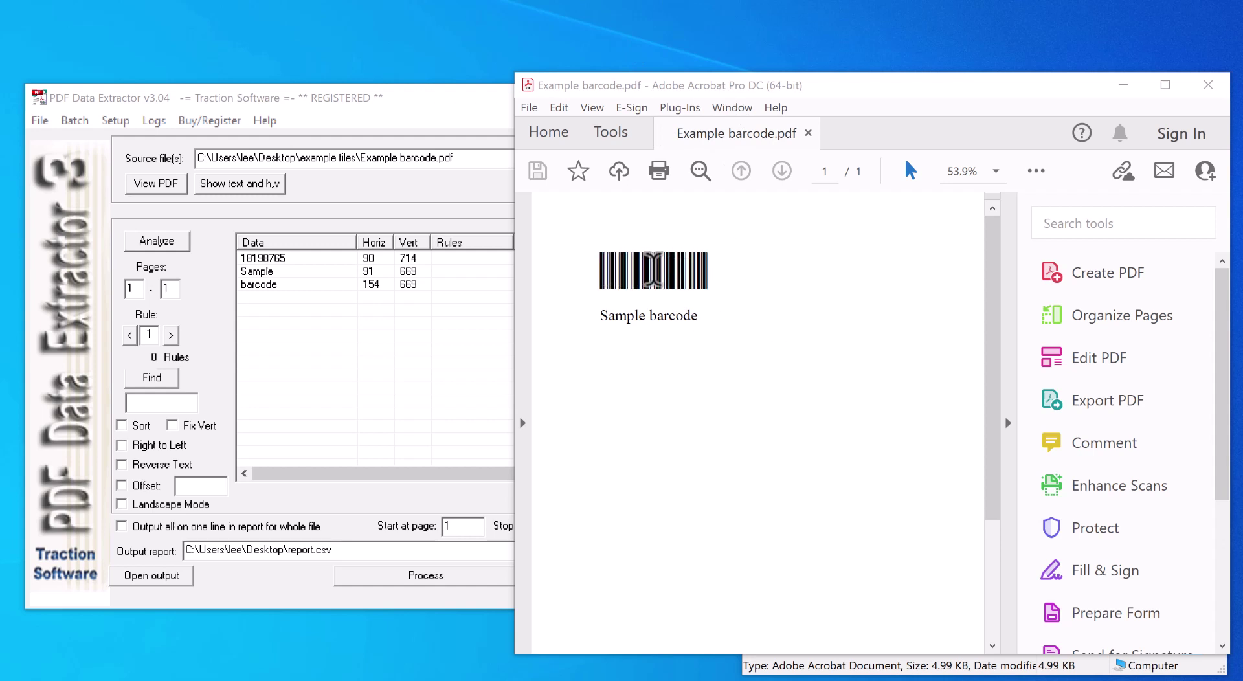
- Review the Example barcode.pdf page in Acrobat, then bring PDF Data Extractor to the front
{"action": "left_click_drag", "start_coordinate": [654, 269], "coordinate": [97, 139]}
{"action": "left_click", "coordinate": [162, 101]}
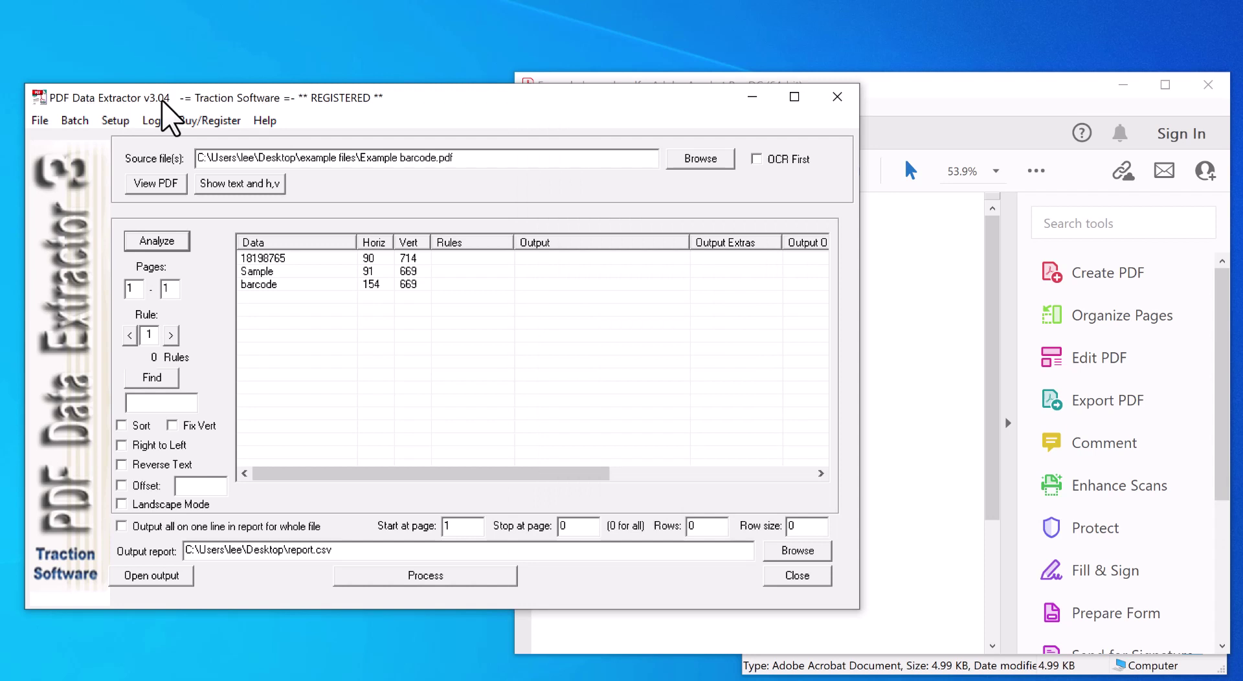
- Load Example barcode.pdf from the example files folder into the extractor and analyze it
{"action": "left_click", "coordinate": [853, 664]}
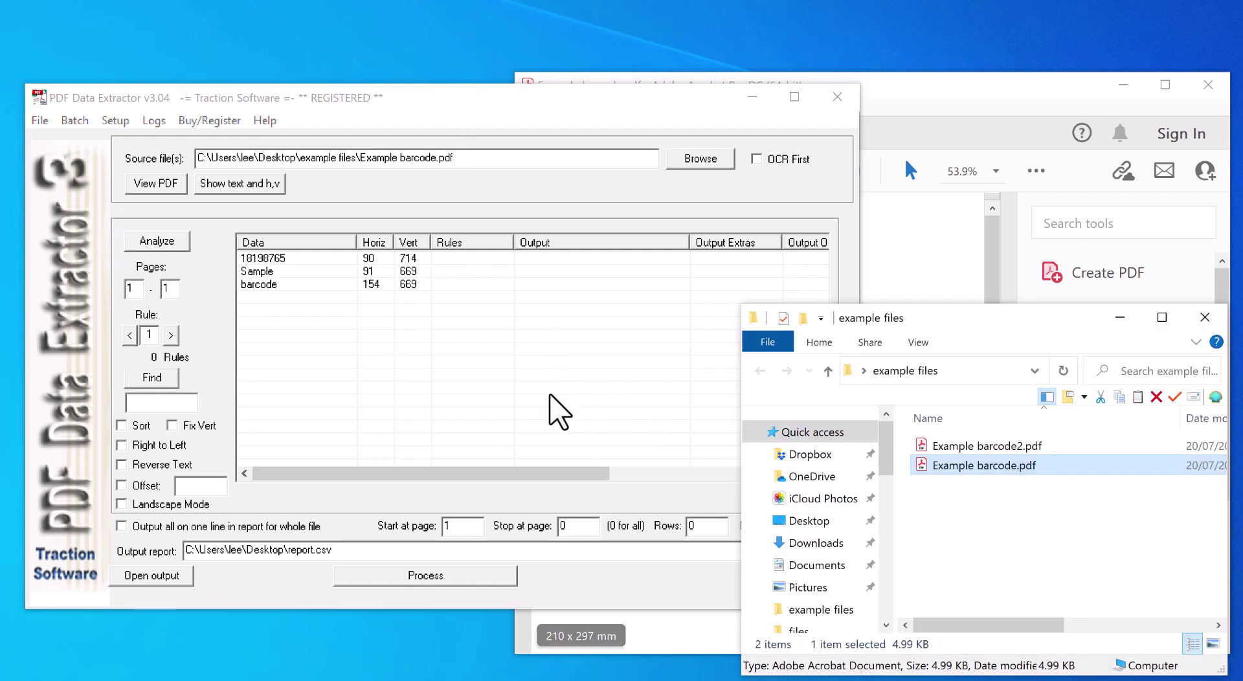
{"action": "left_click", "coordinate": [264, 97]}
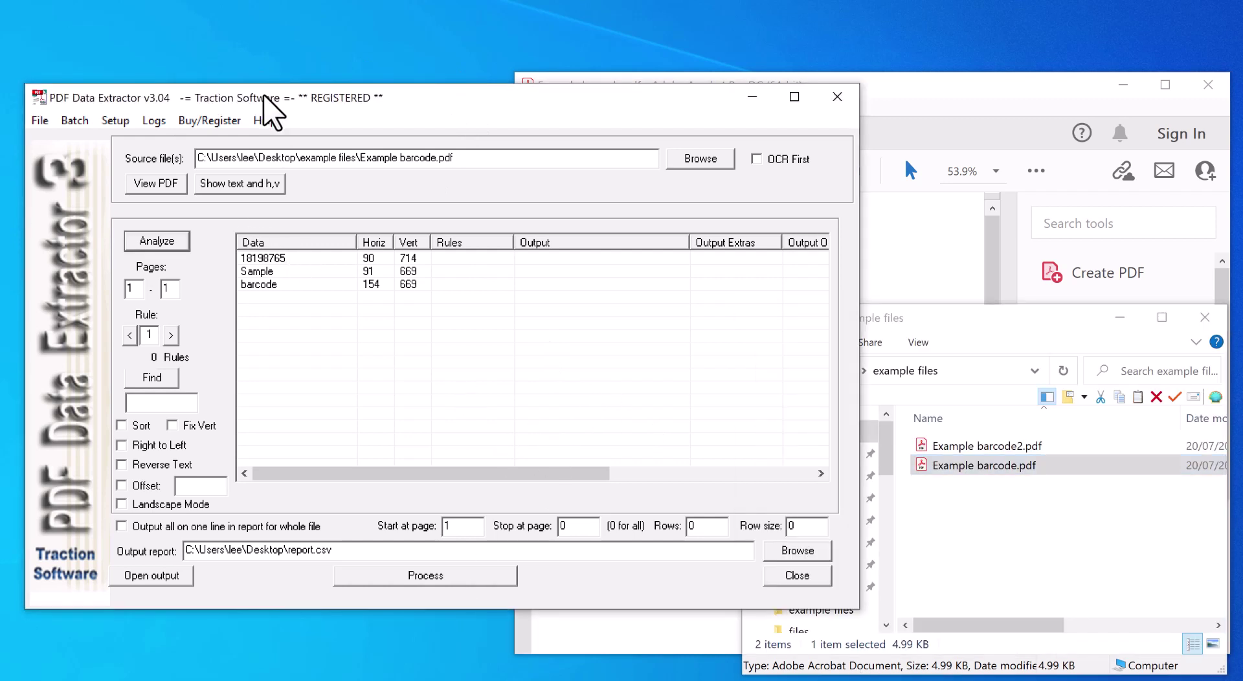
{"action": "left_click", "coordinate": [985, 525]}
{"action": "left_click_drag", "start_coordinate": [971, 467], "coordinate": [480, 161]}
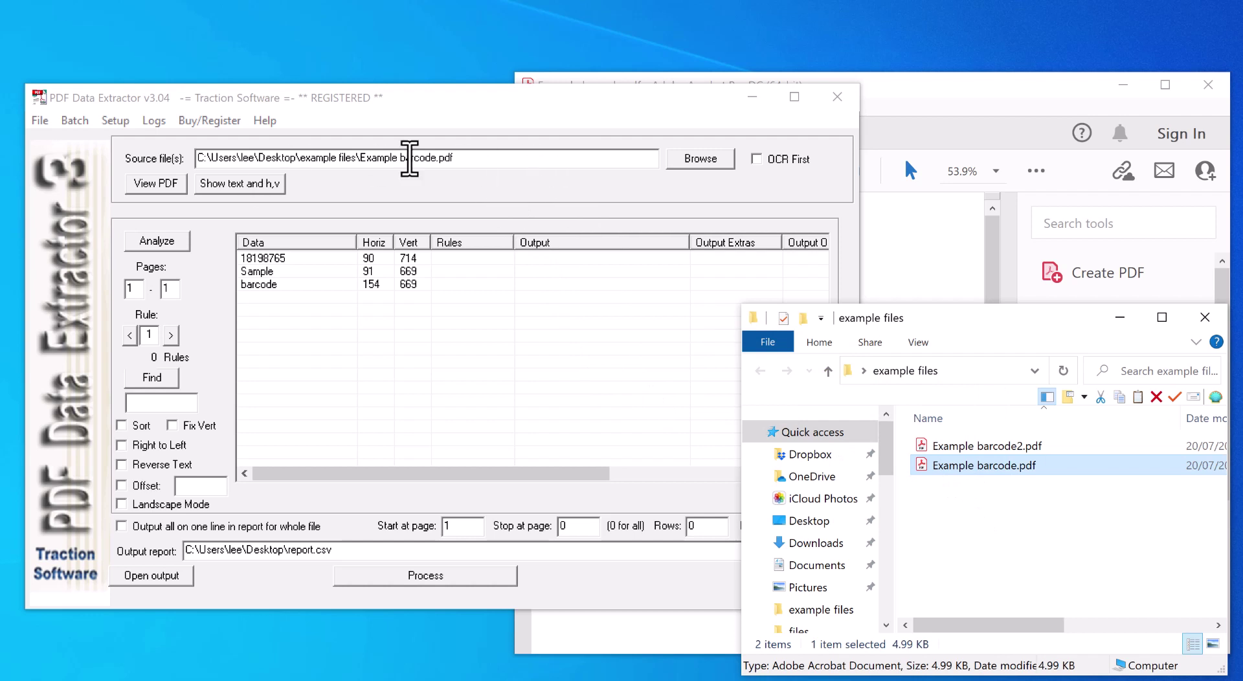
{"action": "left_click", "coordinate": [176, 248]}
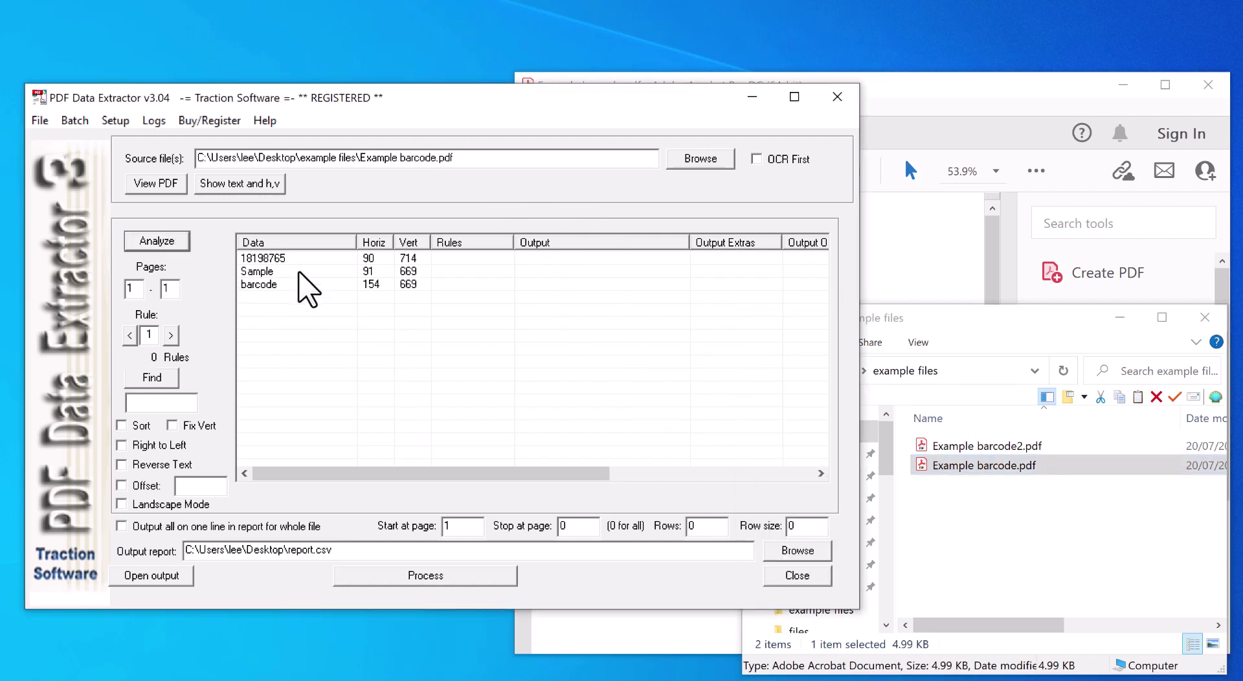
{"action": "left_click", "coordinate": [277, 259]}
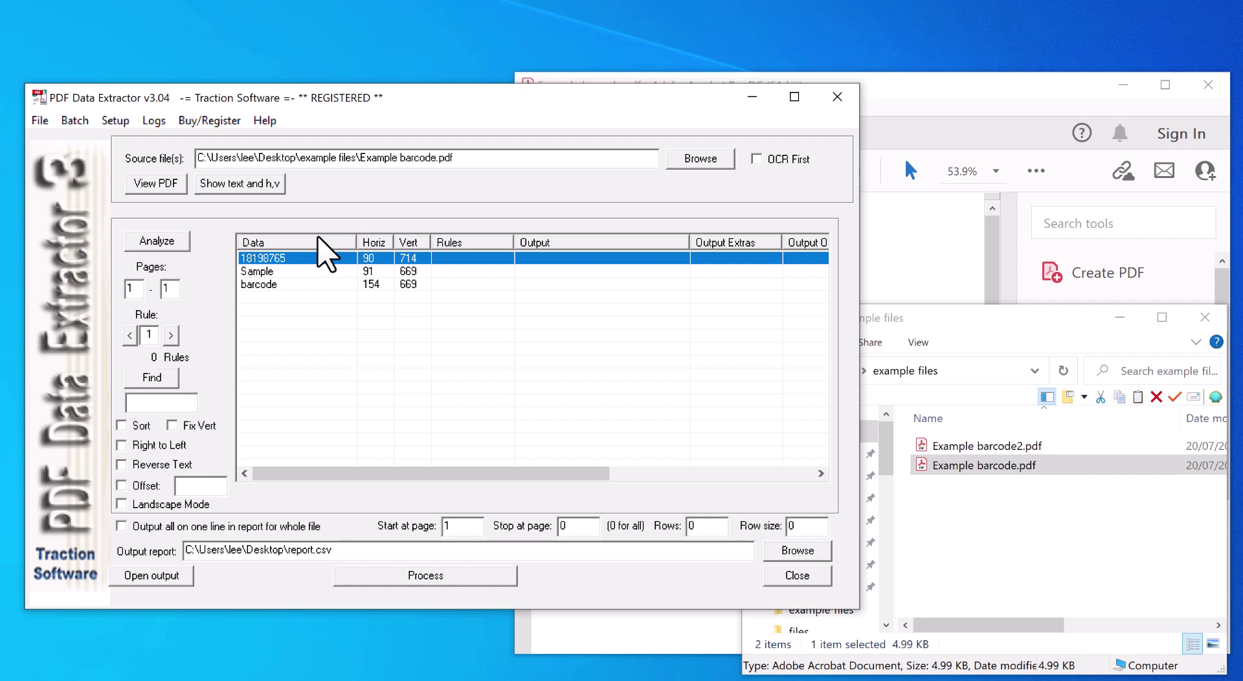
{"action": "left_click", "coordinate": [894, 92]}
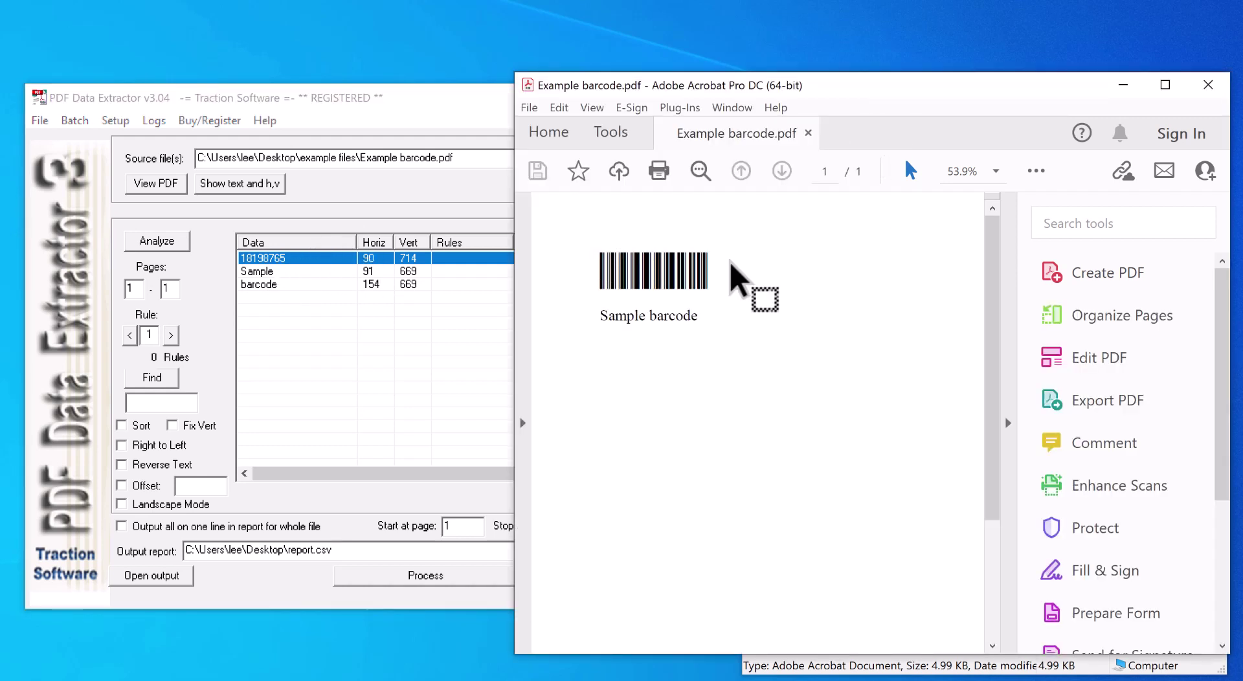
{"action": "left_click", "coordinate": [283, 272]}
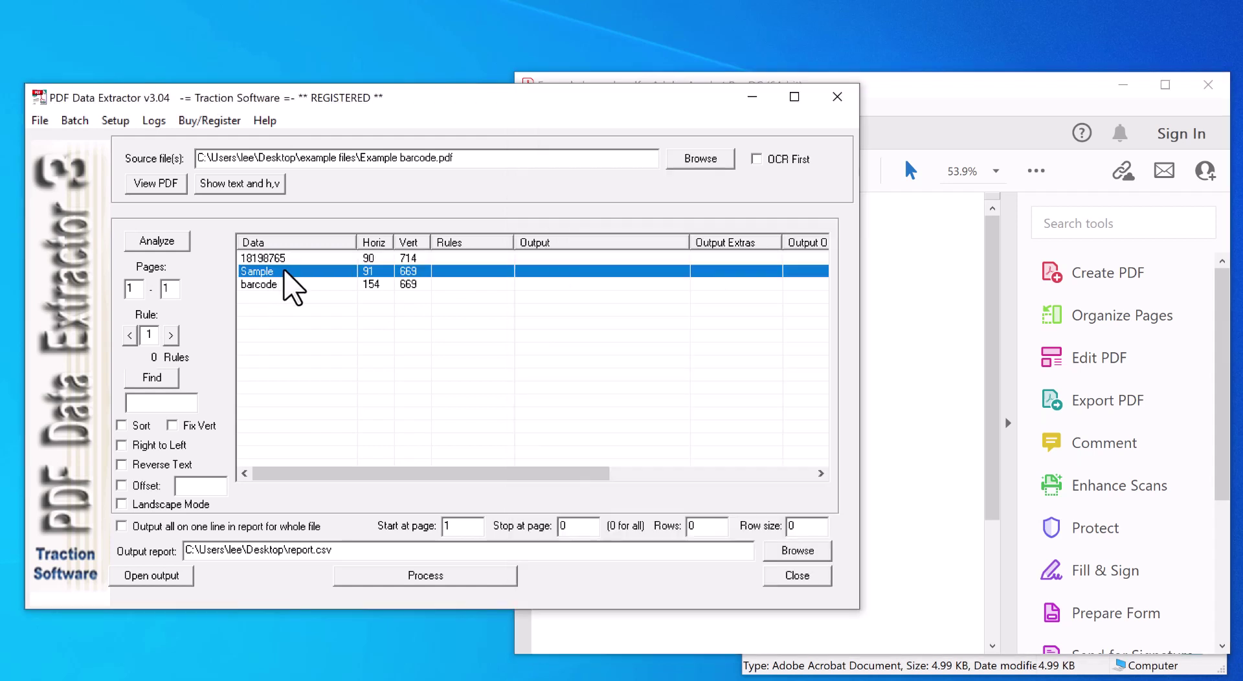
{"action": "left_click", "coordinate": [295, 285]}
{"action": "left_click", "coordinate": [298, 272]}
{"action": "left_click", "coordinate": [305, 259]}
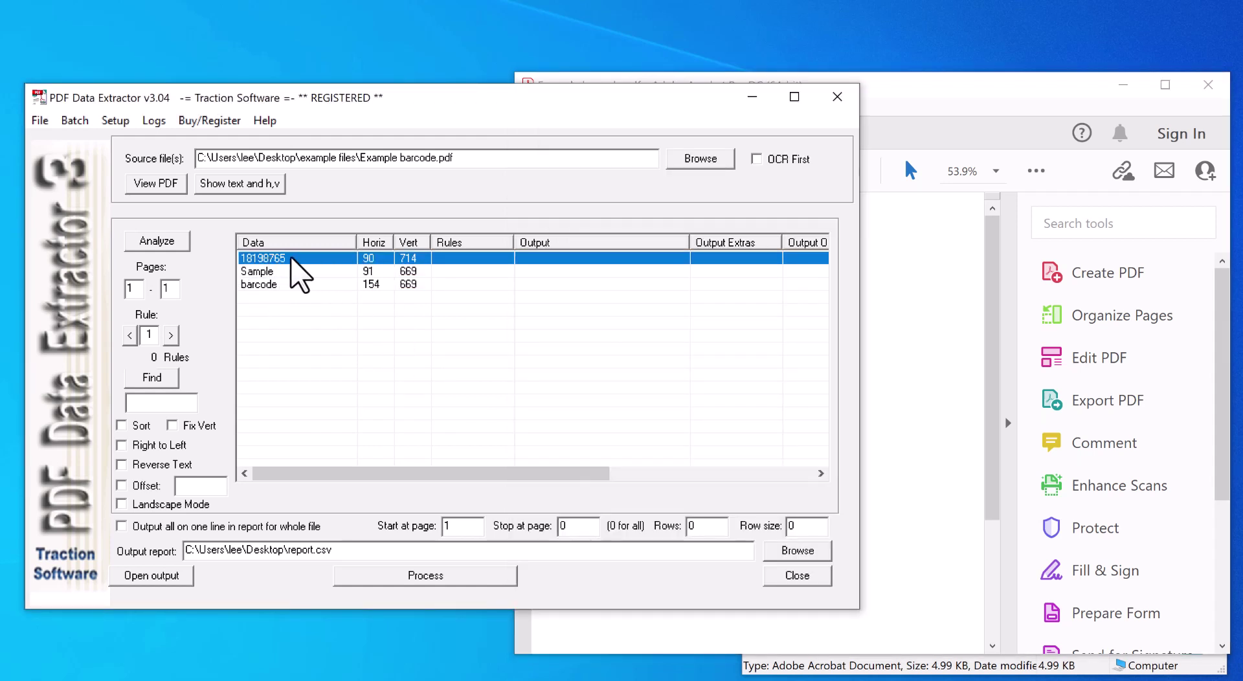
- Add a font-based output rule for 18198765 with horizontal 80–100 and vertical from 700
{"action": "right_click", "coordinate": [341, 263]}
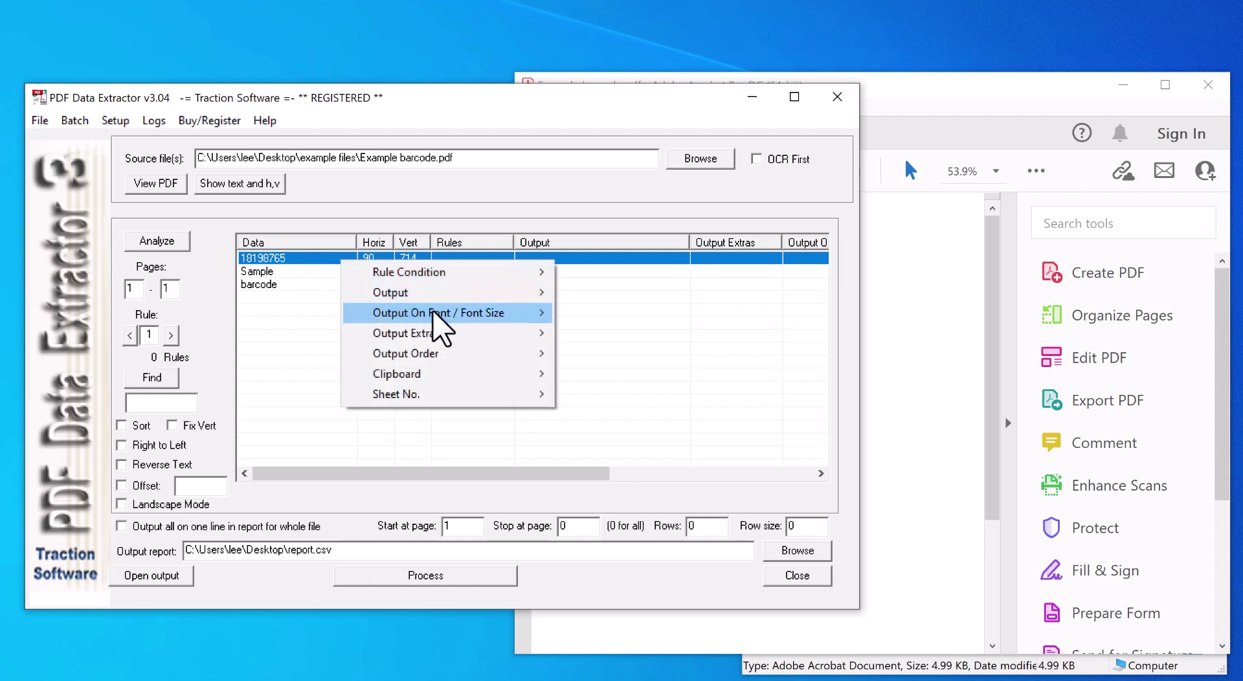
{"action": "mouse_move", "coordinate": [434, 312]}
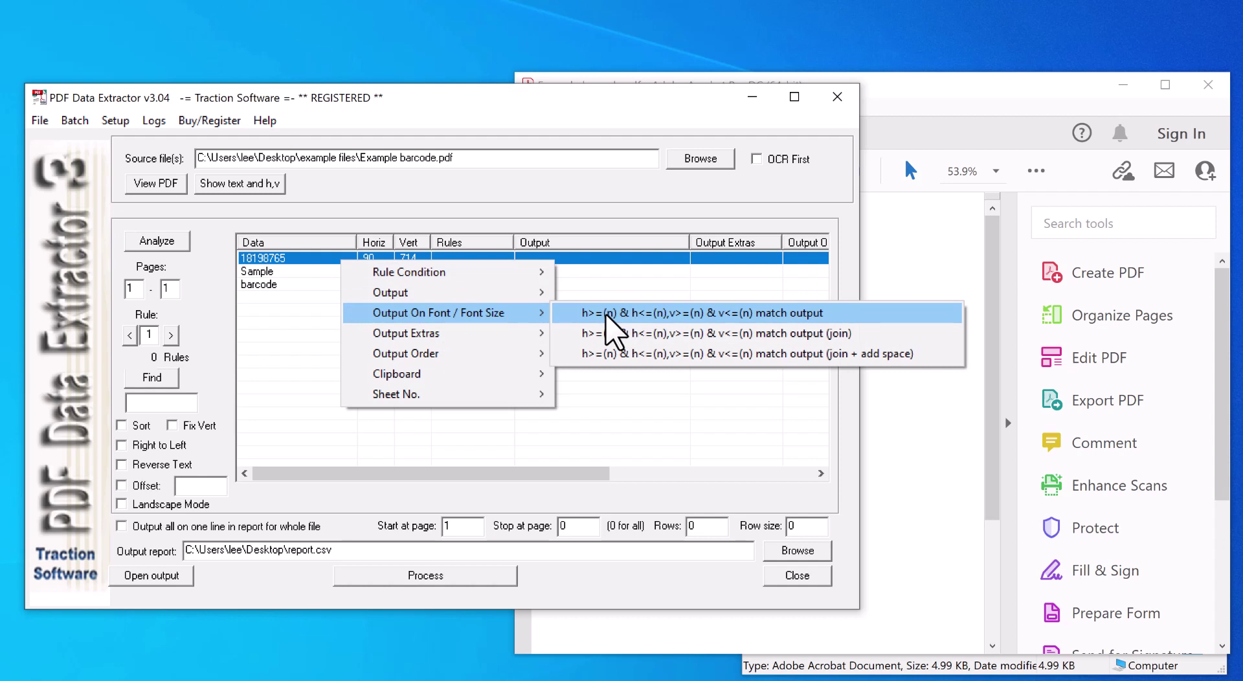
{"action": "left_click", "coordinate": [624, 313]}
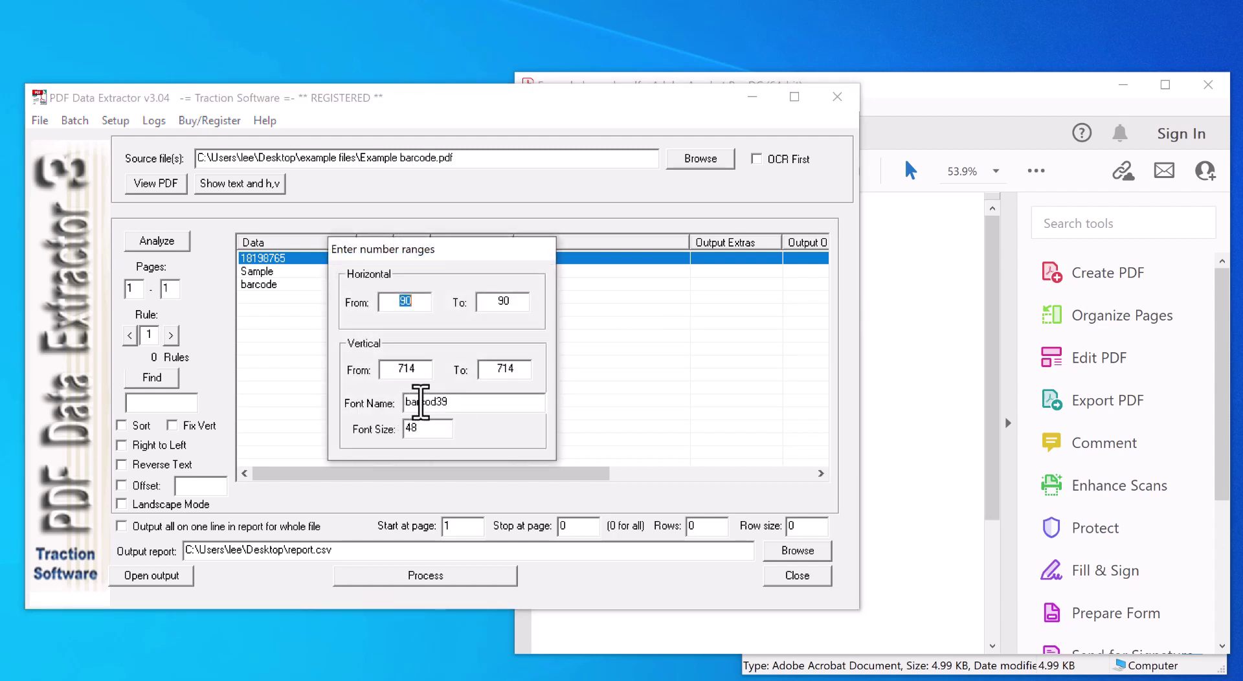
{"action": "left_click_drag", "start_coordinate": [463, 259], "coordinate": [527, 317]}
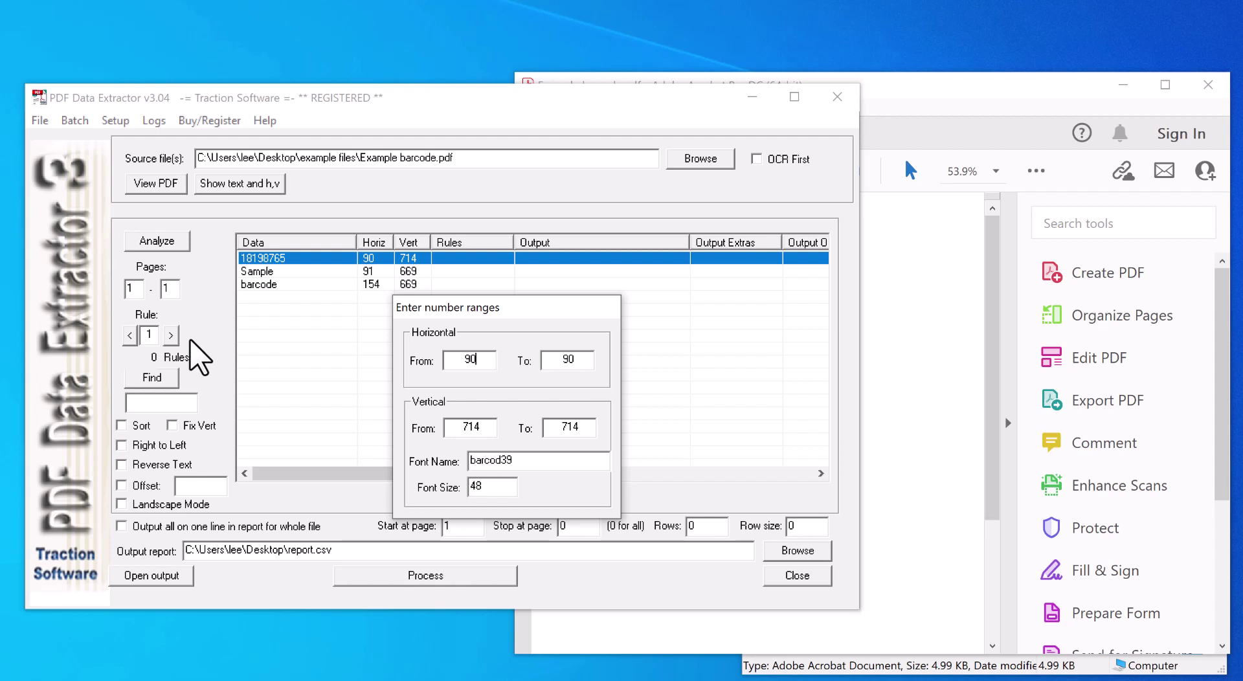
{"action": "left_click_drag", "start_coordinate": [478, 360], "coordinate": [458, 360]}
{"action": "type", "text": "80"}
{"action": "left_click_drag", "start_coordinate": [578, 360], "coordinate": [569, 360]}
{"action": "left_click", "coordinate": [916, 95]}
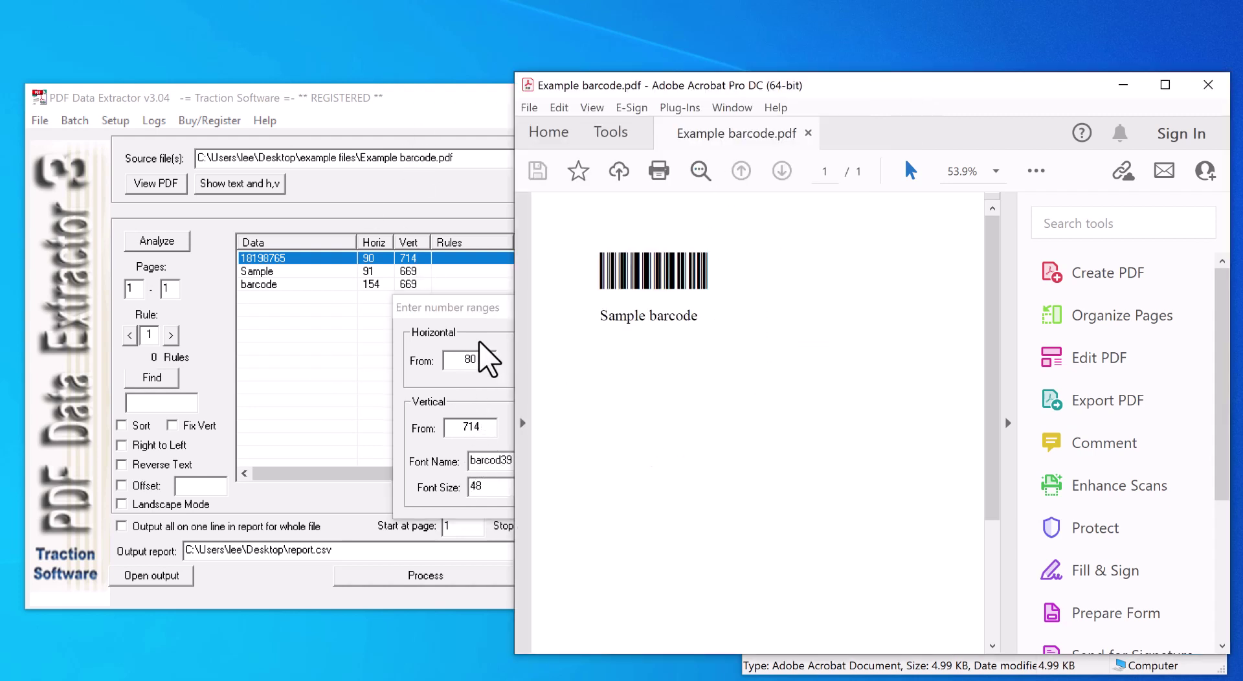
{"action": "left_click", "coordinate": [483, 311]}
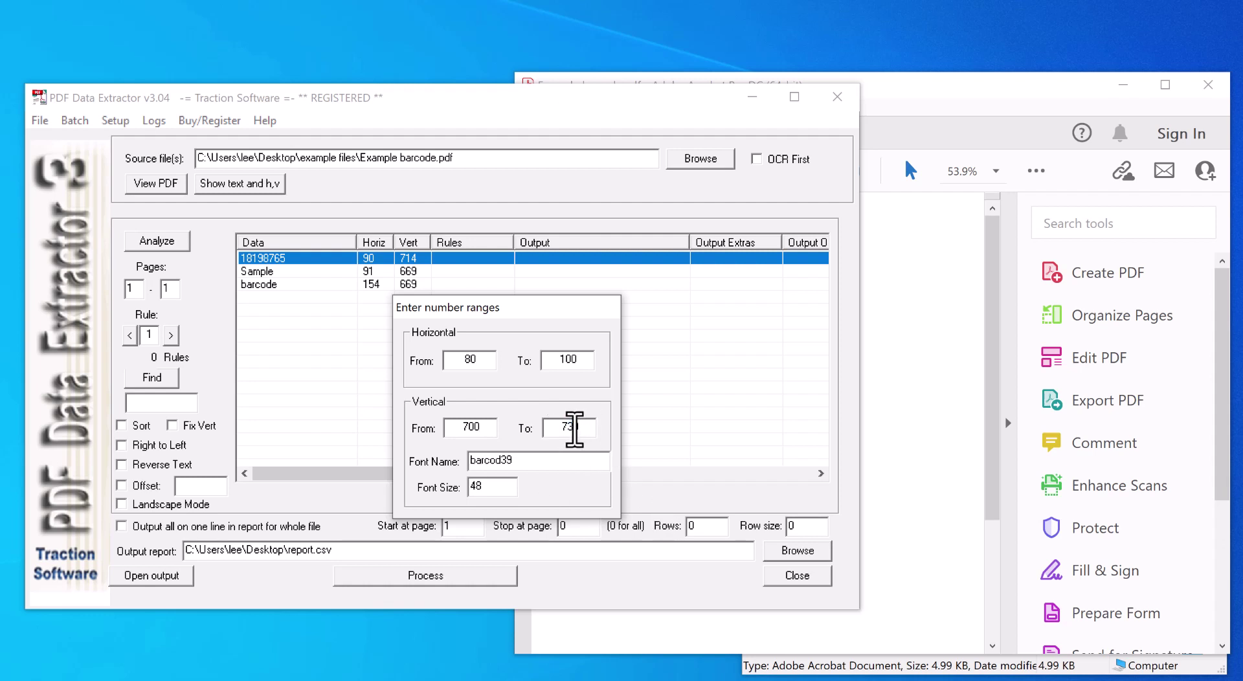
{"action": "key", "text": "Return"}
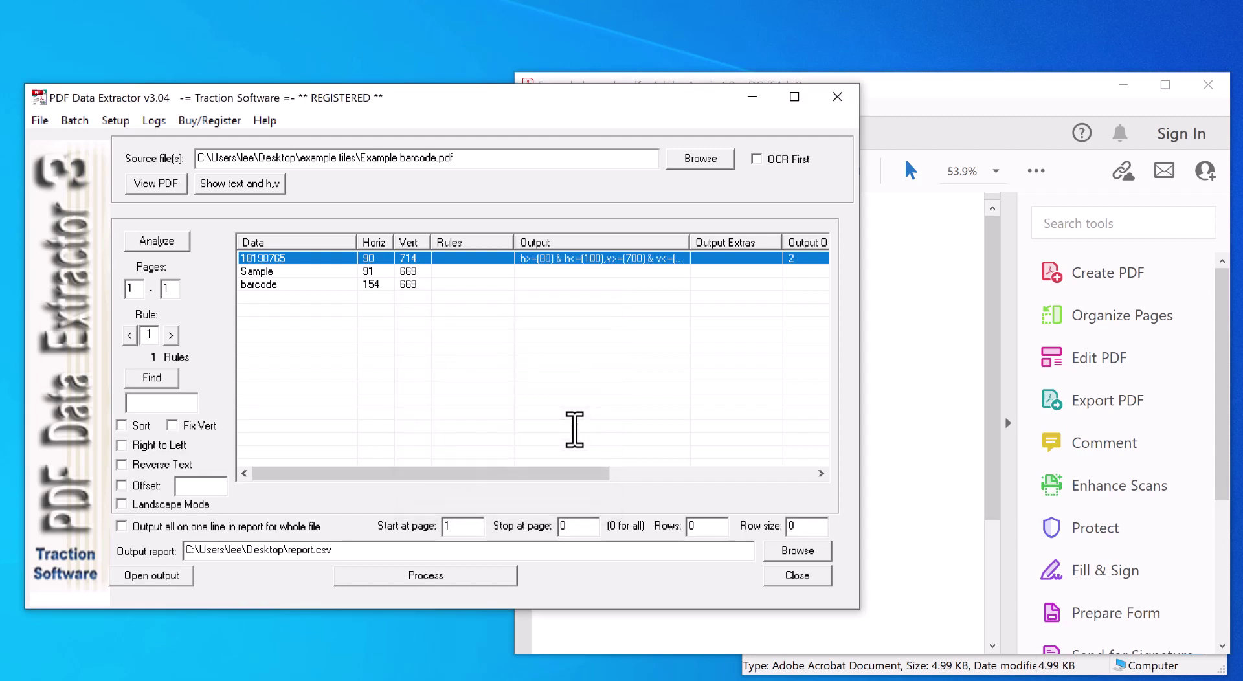
- Confirm the output path ends in report.csv and process Example barcode.pdf
{"action": "left_click_drag", "start_coordinate": [502, 475], "coordinate": [657, 480]}
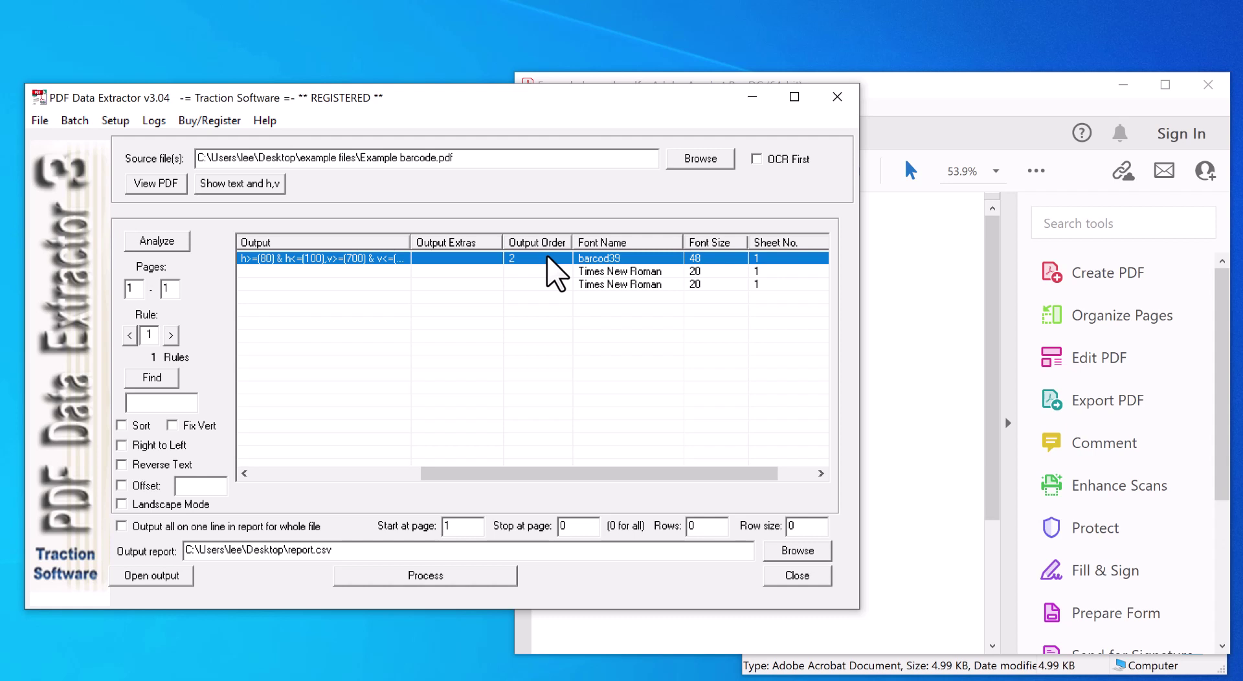
{"action": "left_click_drag", "start_coordinate": [674, 478], "coordinate": [334, 467]}
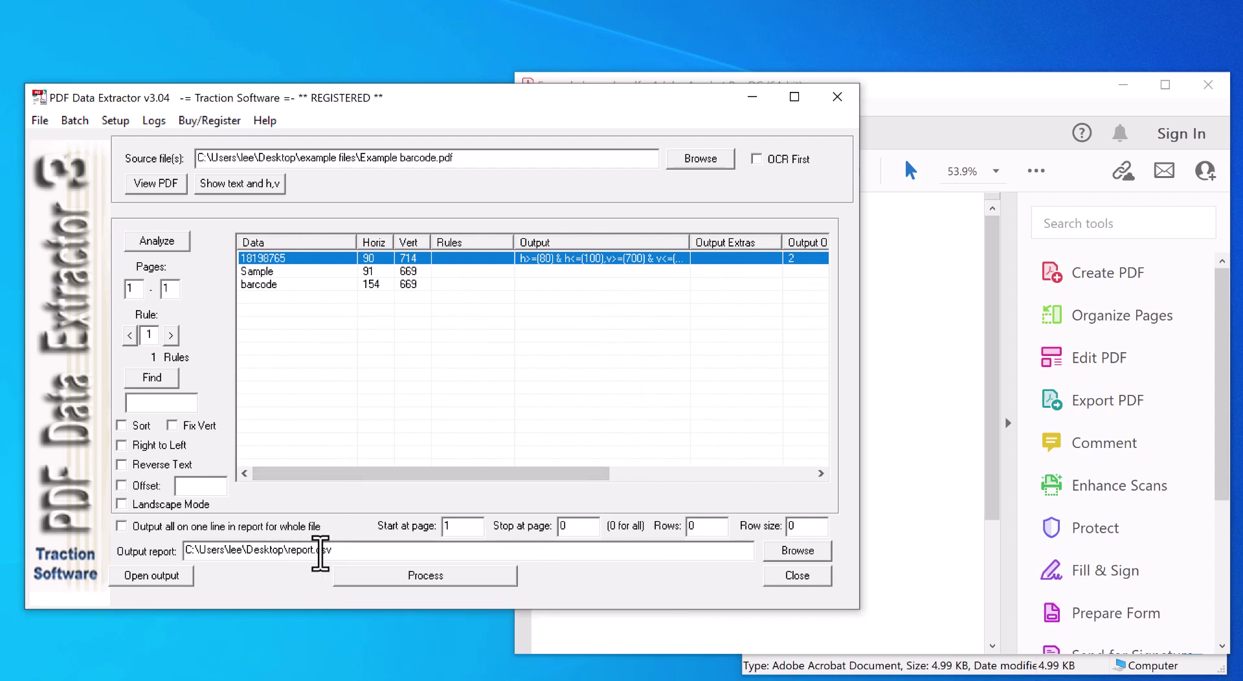
{"action": "left_click_drag", "start_coordinate": [317, 552], "coordinate": [396, 558]}
{"action": "left_click_drag", "start_coordinate": [316, 551], "coordinate": [420, 541]}
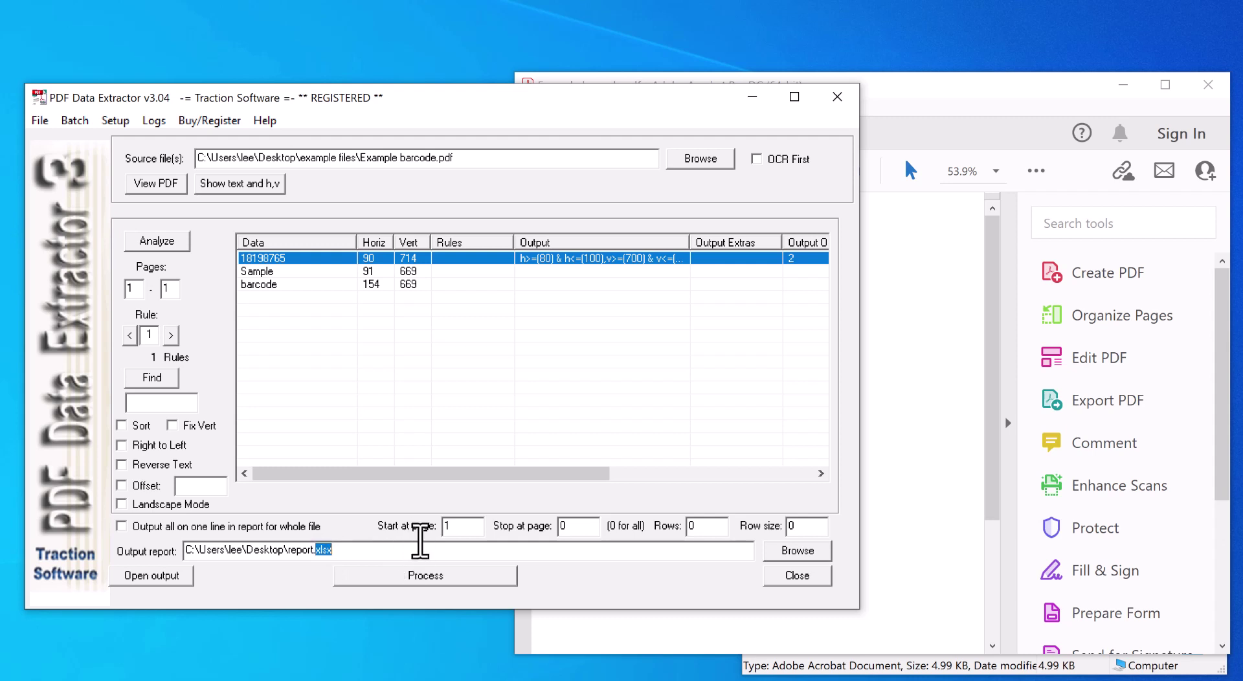
{"action": "left_click", "coordinate": [457, 577]}
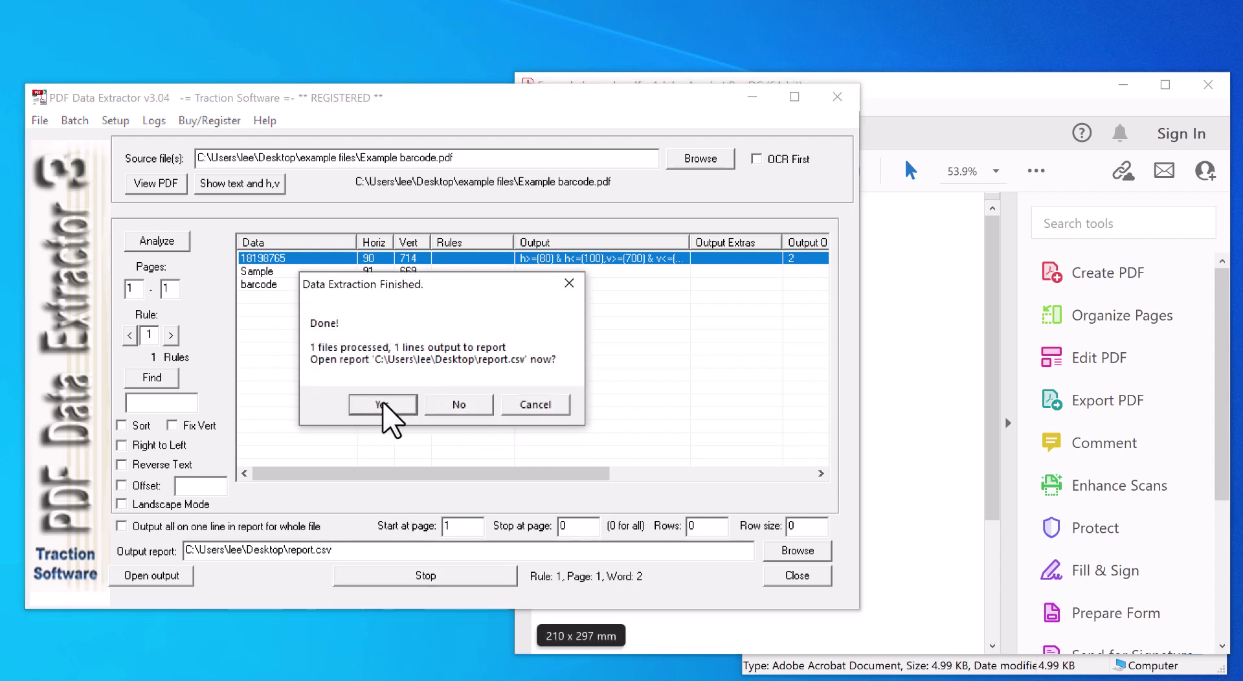
- Open report.csv, widen columns A and B, confirm Example barcode shows 18198765, then close Excel
{"action": "left_click", "coordinate": [382, 404]}
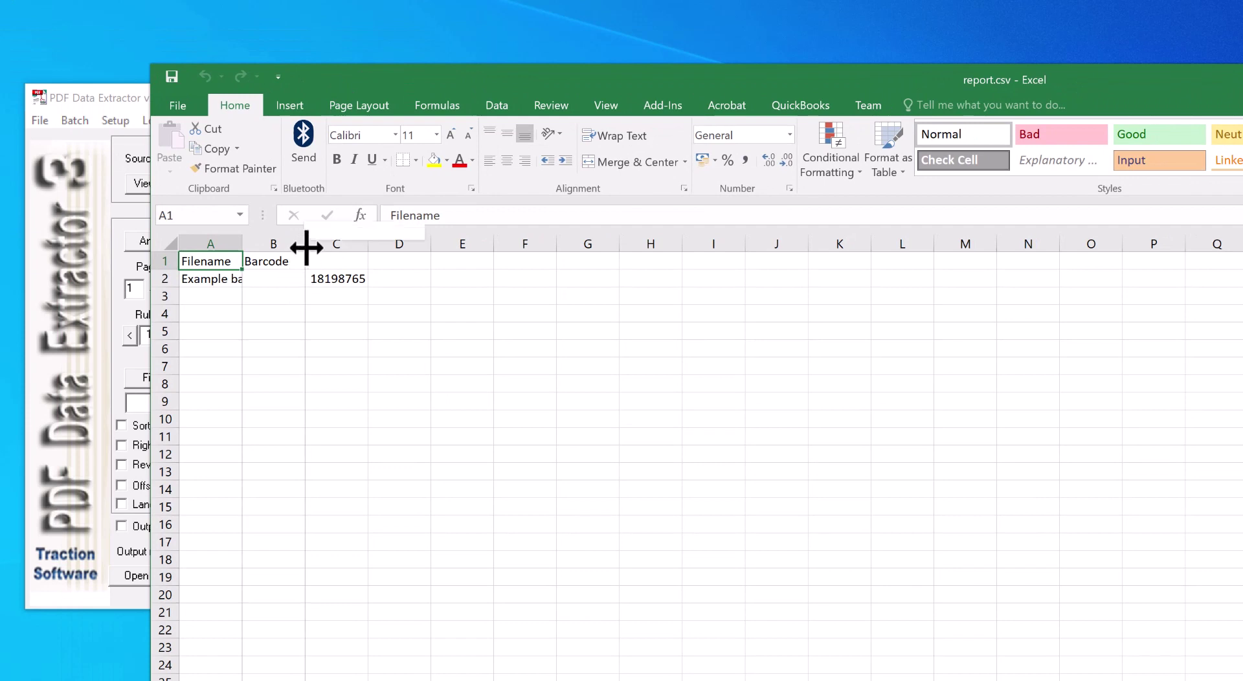
{"action": "left_click_drag", "start_coordinate": [305, 244], "coordinate": [356, 244]}
{"action": "left_click_drag", "start_coordinate": [244, 246], "coordinate": [351, 246]}
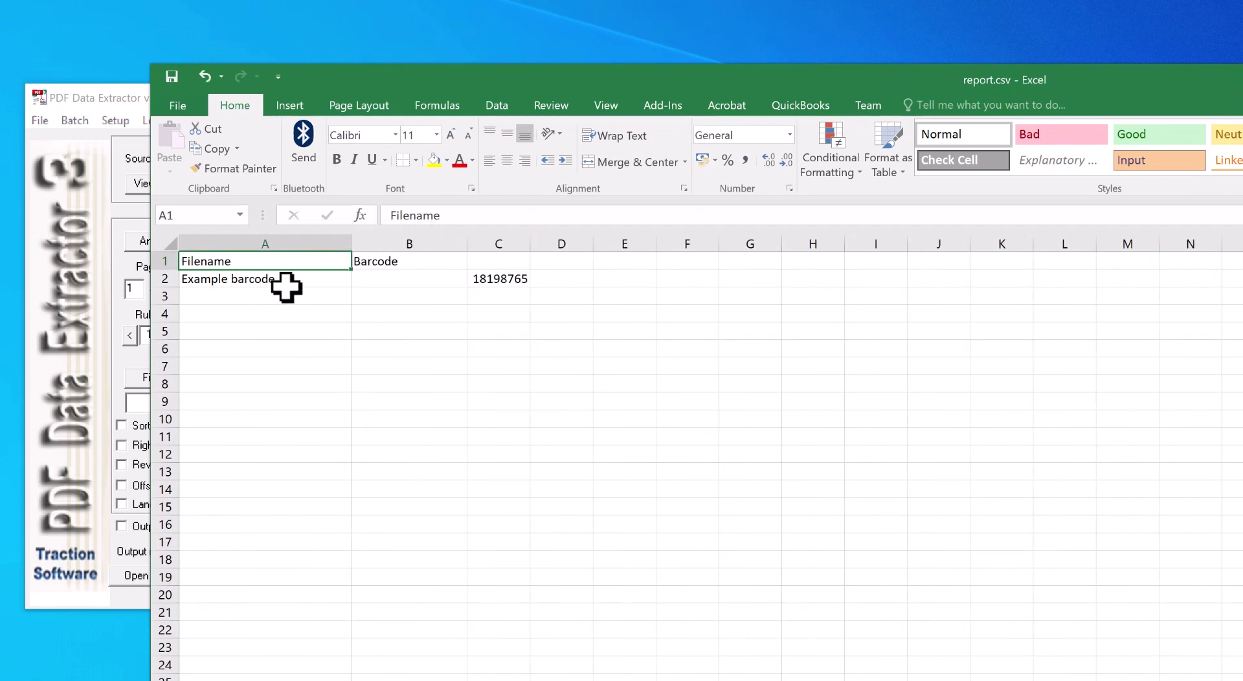
{"action": "left_click", "coordinate": [242, 281]}
{"action": "left_click", "coordinate": [507, 280]}
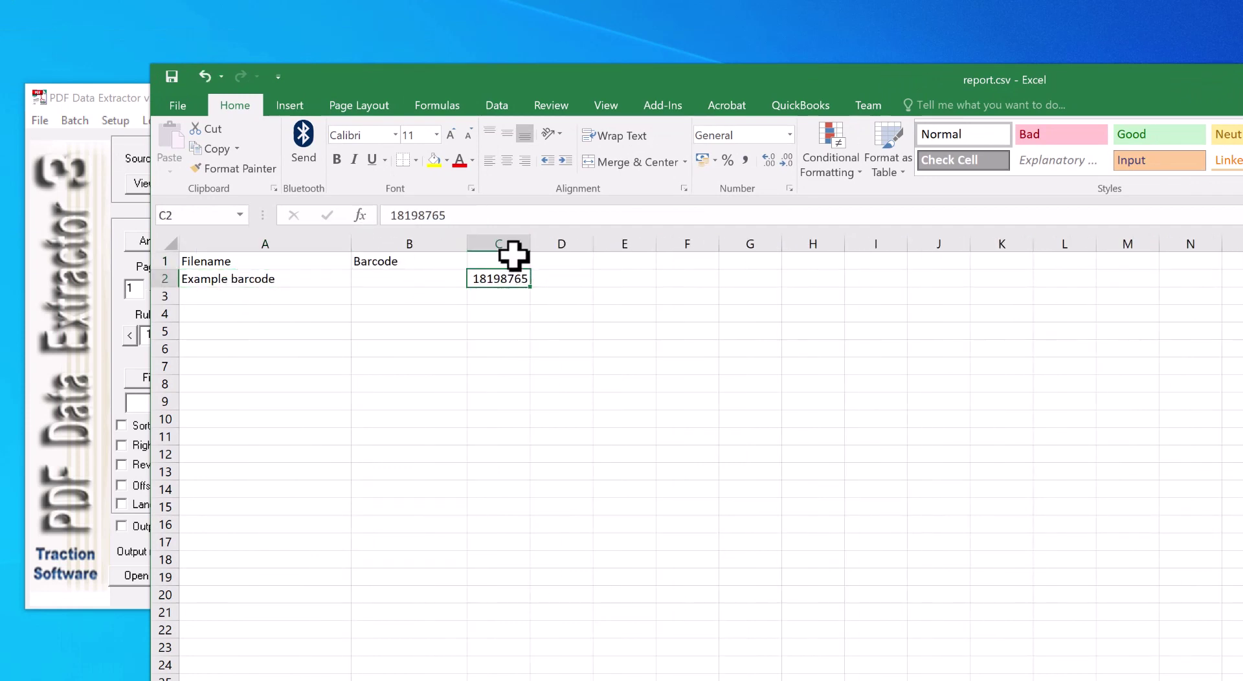
{"action": "left_click_drag", "start_coordinate": [1179, 77], "coordinate": [943, 188]}
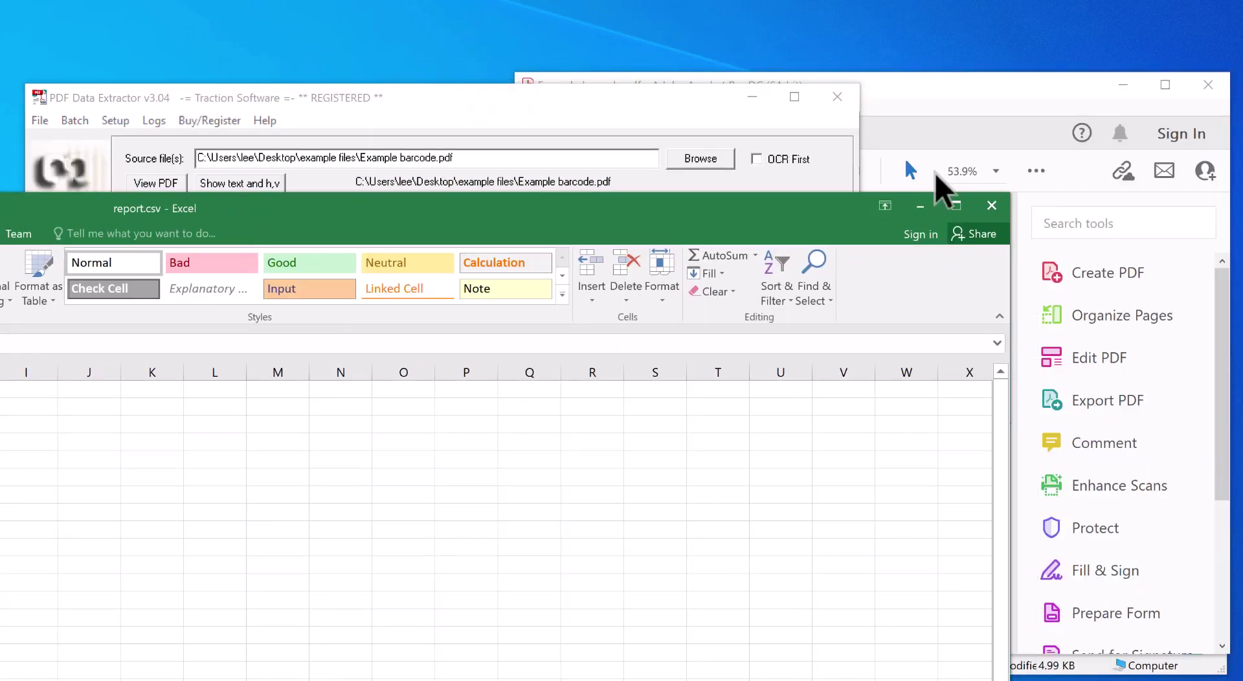
{"action": "left_click", "coordinate": [992, 205]}
- Discard report changes and set the 18198765 rule's output order to 1
{"action": "left_click", "coordinate": [576, 353]}
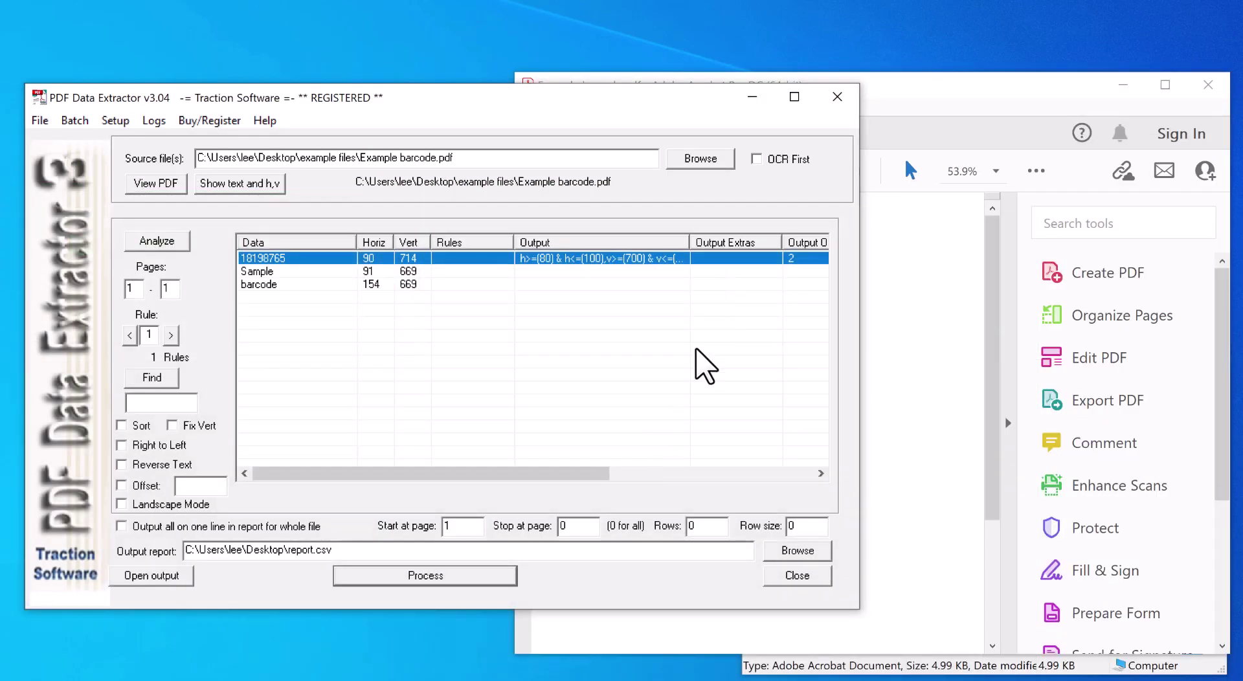
{"action": "right_click", "coordinate": [765, 262]}
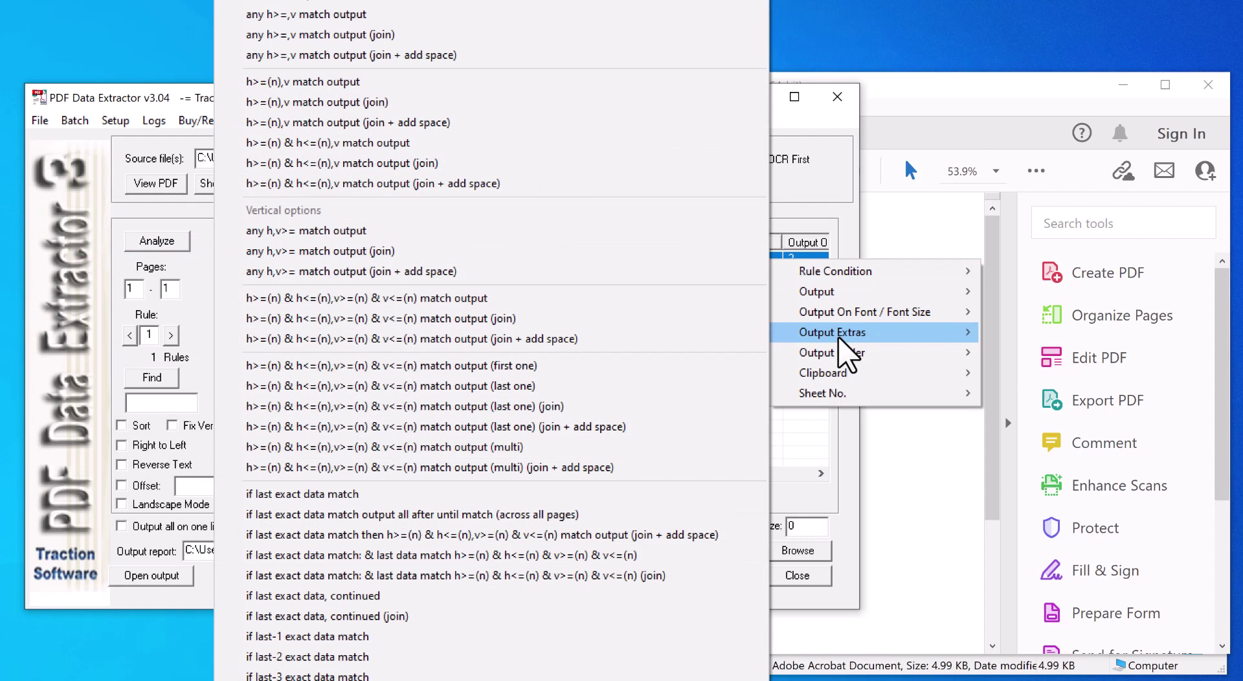
{"action": "mouse_move", "coordinate": [847, 352]}
{"action": "left_click", "coordinate": [1029, 359]}
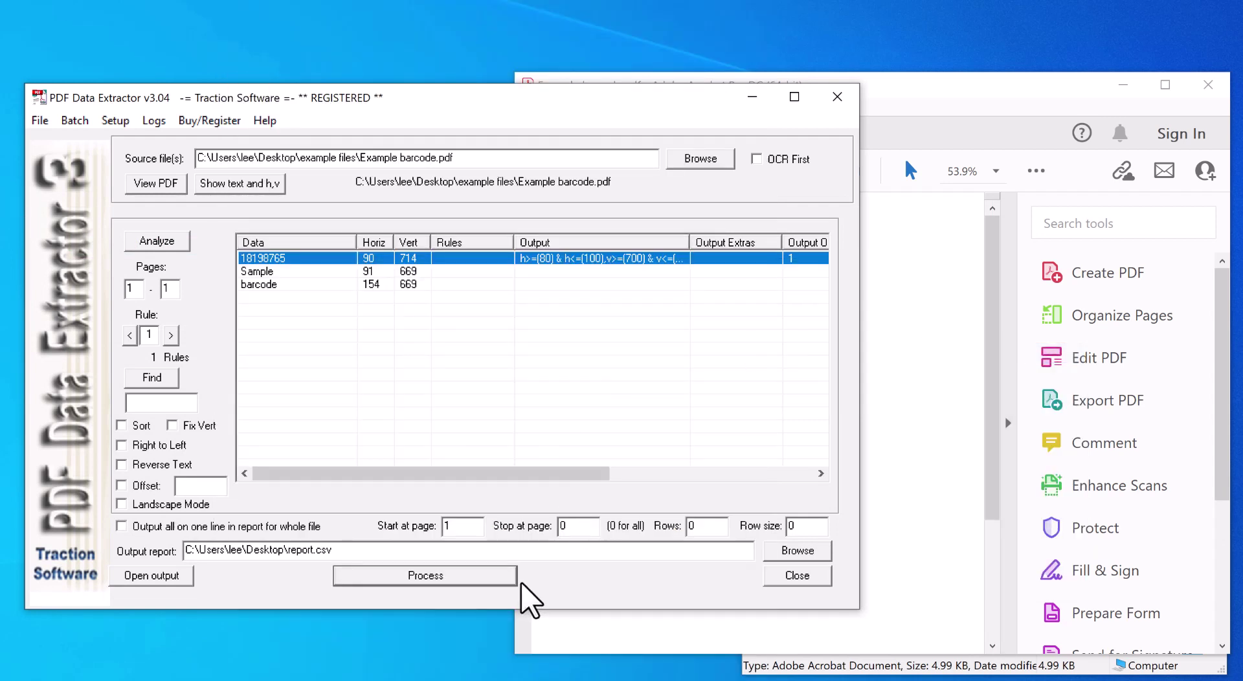
- Rerun the extraction, reopen report.csv, widen its columns to check Example barcode, then close it
{"action": "left_click", "coordinate": [492, 580]}
{"action": "left_click", "coordinate": [405, 410]}
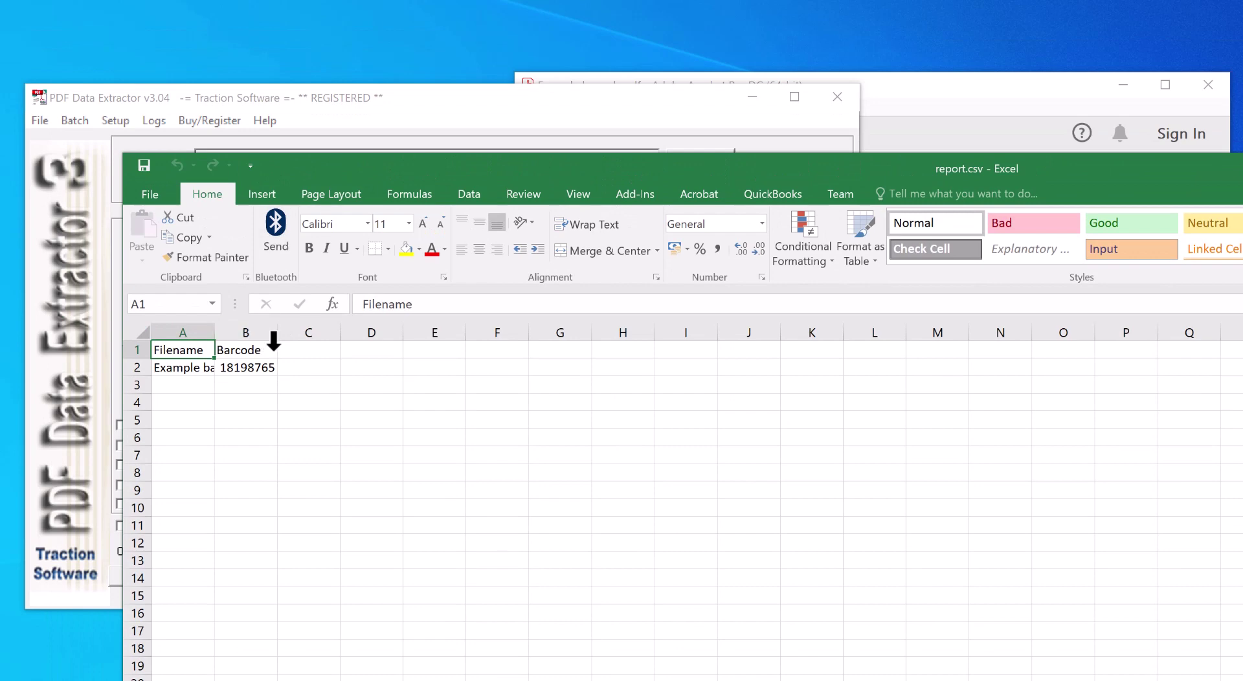
{"action": "left_click_drag", "start_coordinate": [277, 333], "coordinate": [395, 334]}
{"action": "left_click_drag", "start_coordinate": [215, 333], "coordinate": [281, 333]}
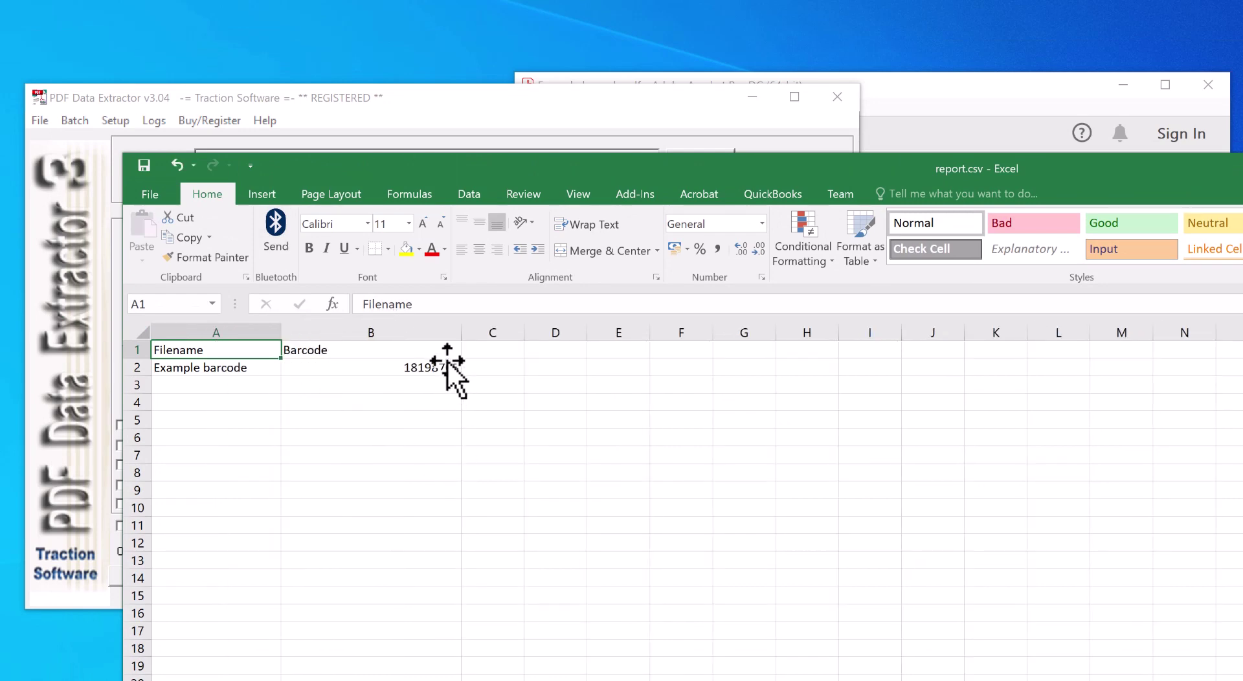
{"action": "left_click_drag", "start_coordinate": [447, 171], "coordinate": [440, 299]}
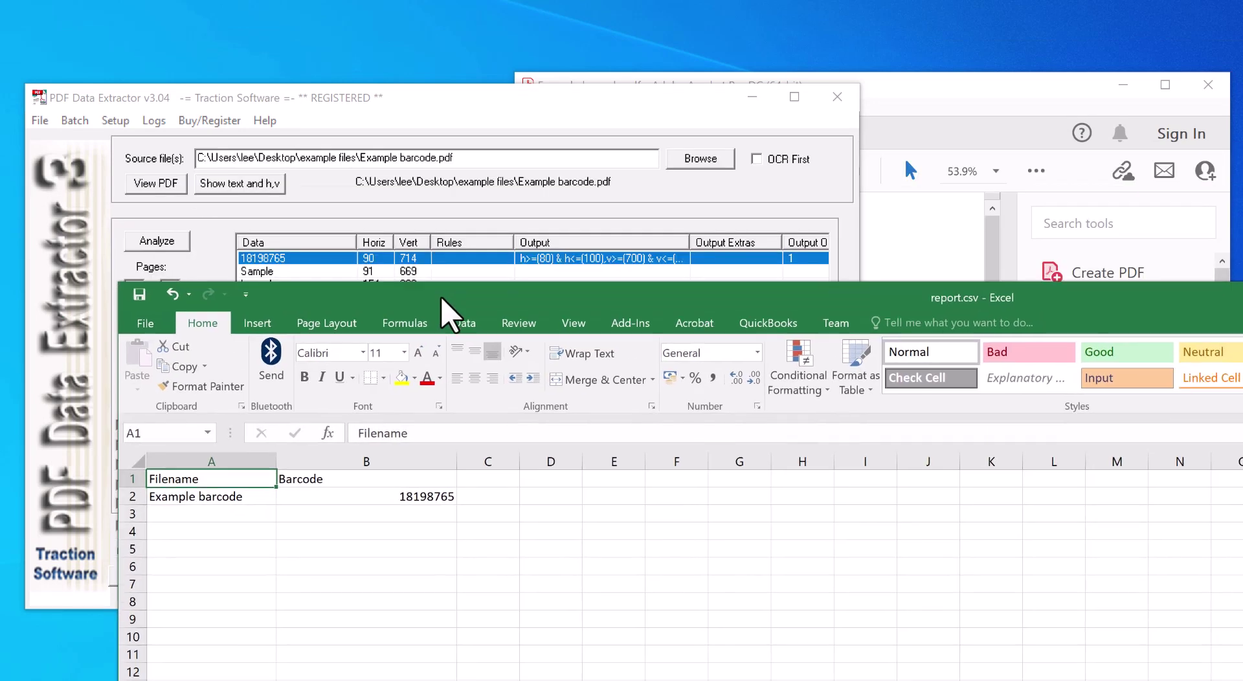
{"action": "left_click", "coordinate": [201, 500]}
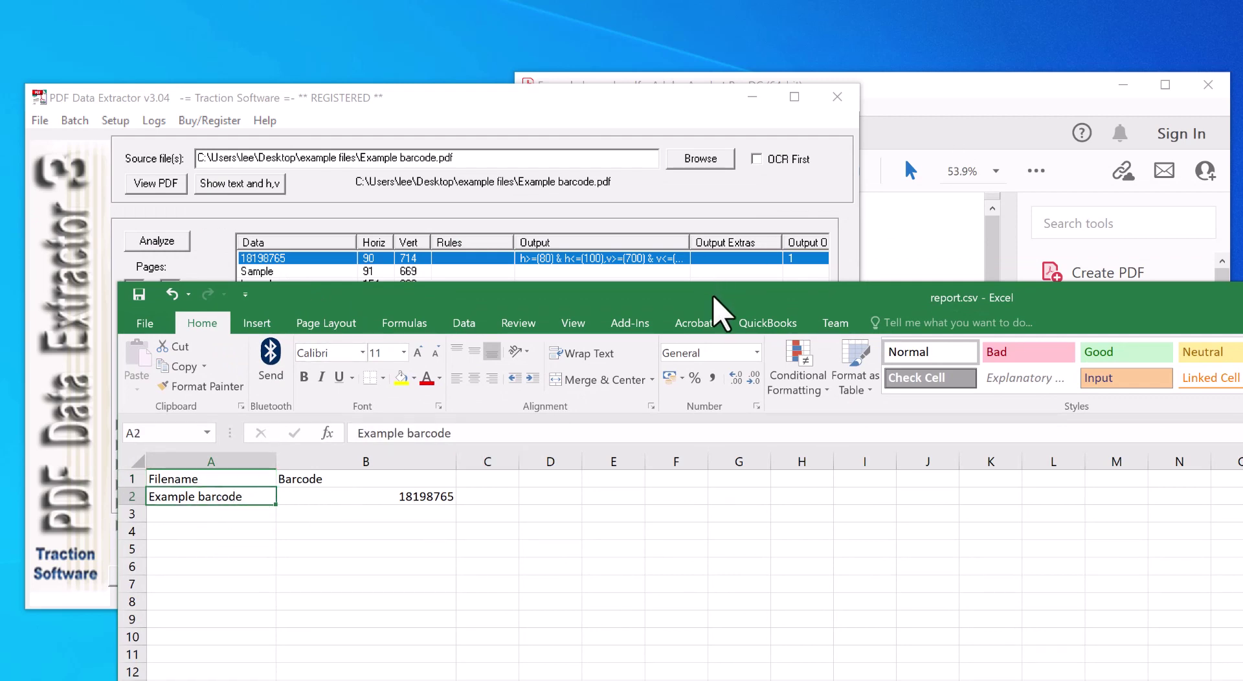
{"action": "left_click_drag", "start_coordinate": [716, 310], "coordinate": [69, 319]}
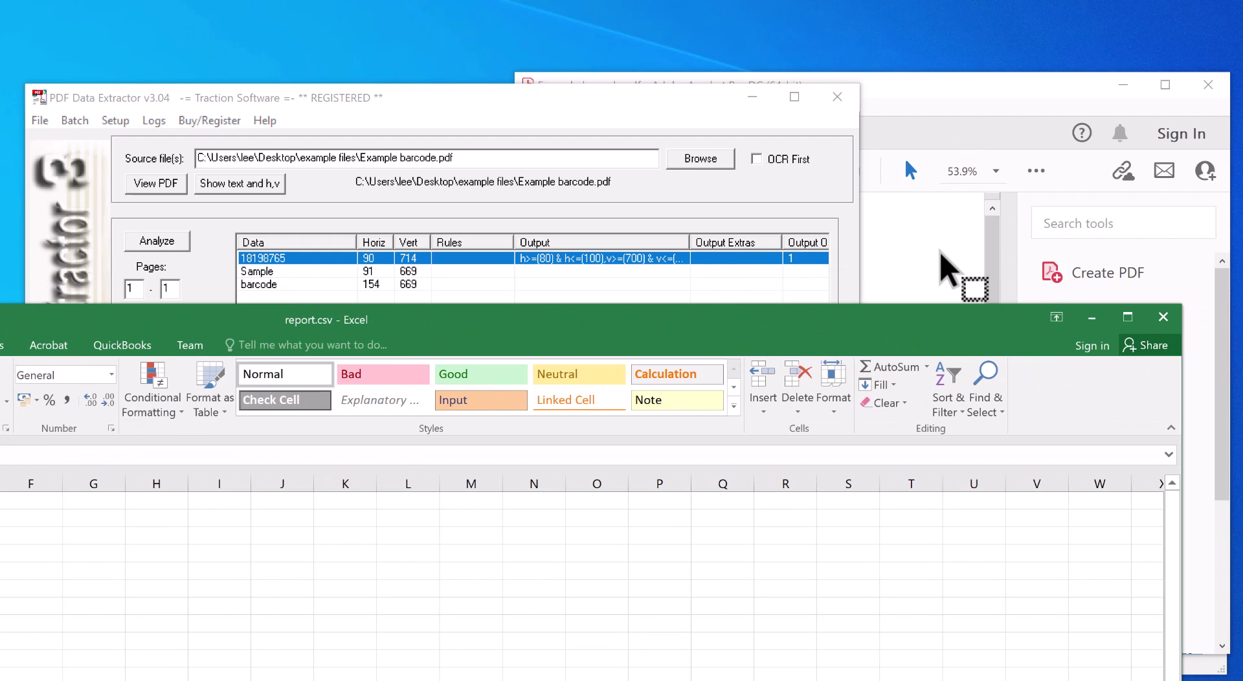
{"action": "left_click", "coordinate": [1163, 316]}
{"action": "left_click", "coordinate": [570, 351]}
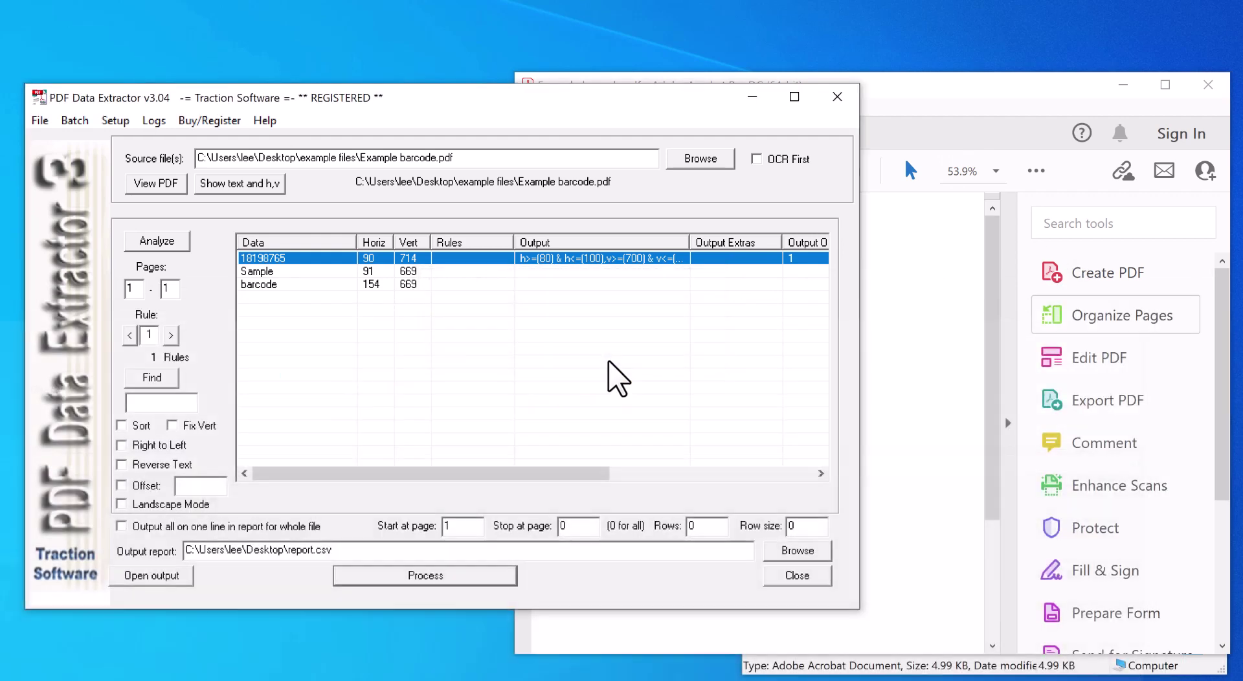
{"action": "left_click", "coordinate": [110, 120]}
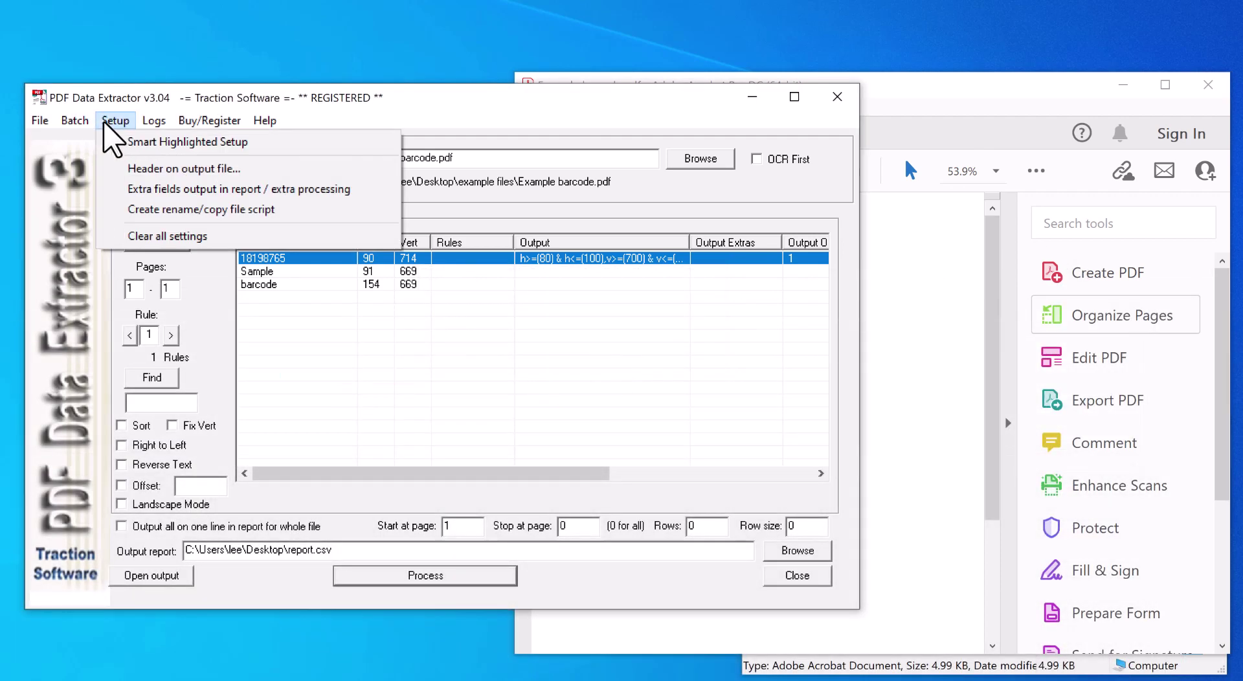
{"action": "left_click", "coordinate": [217, 178]}
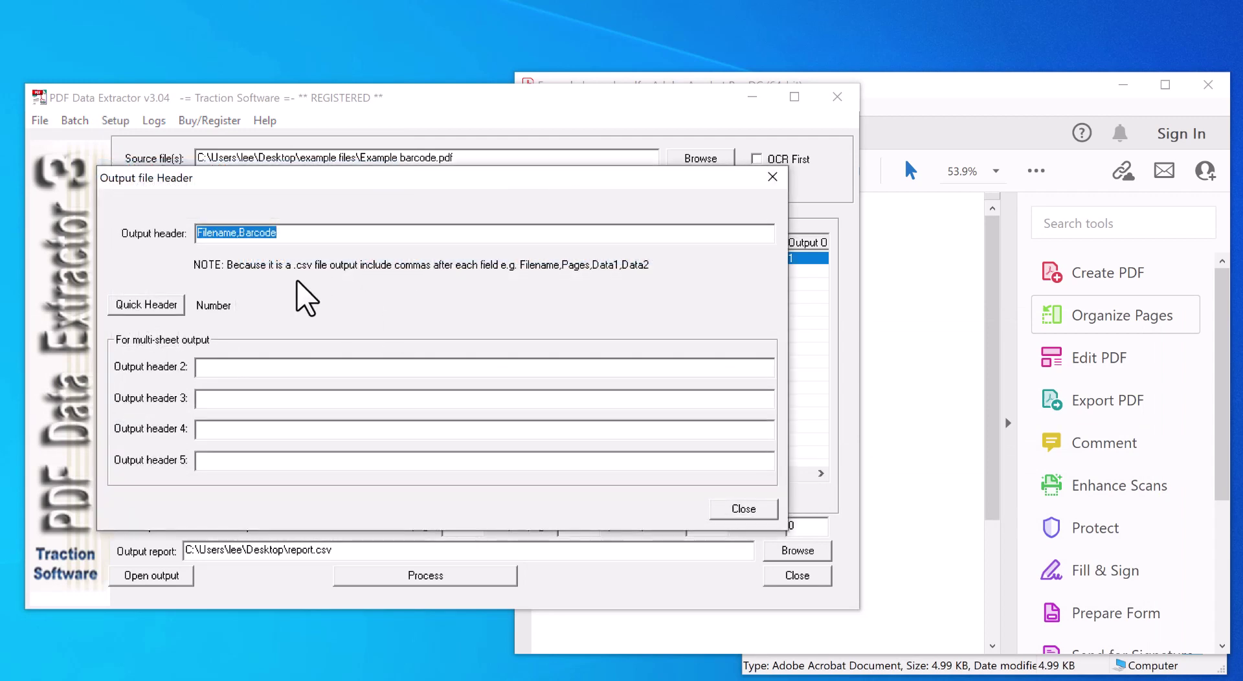
{"action": "left_click", "coordinate": [215, 232]}
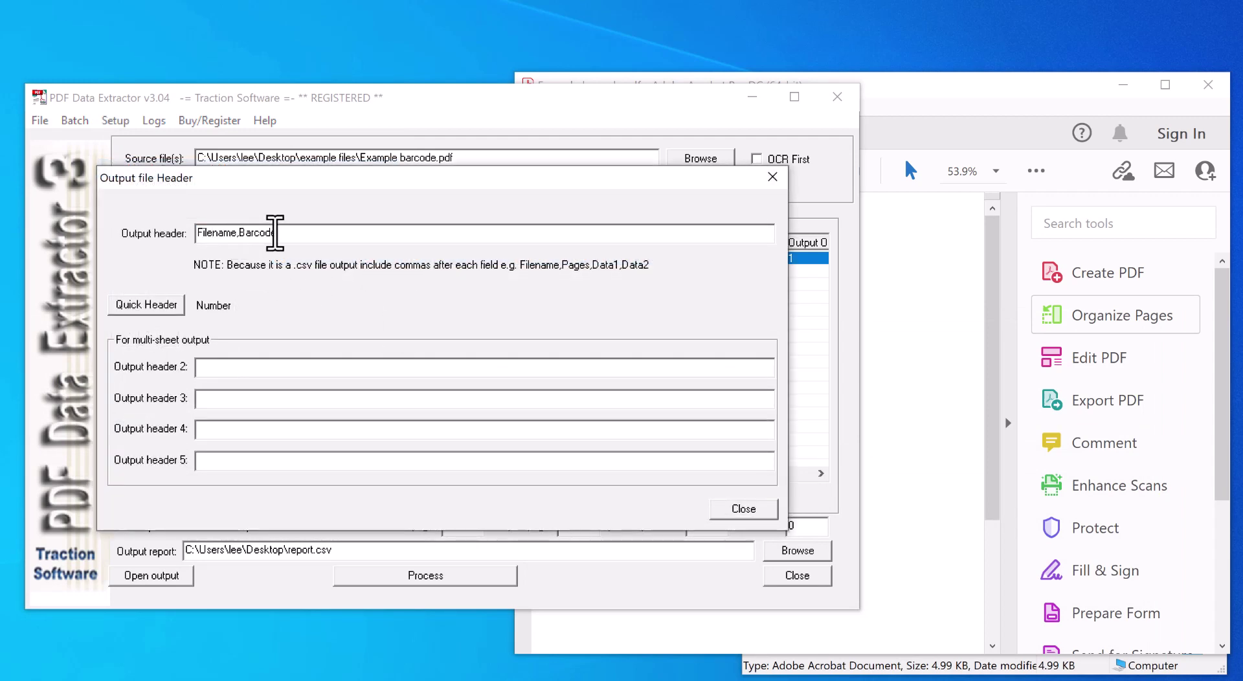
{"action": "left_click", "coordinate": [751, 511]}
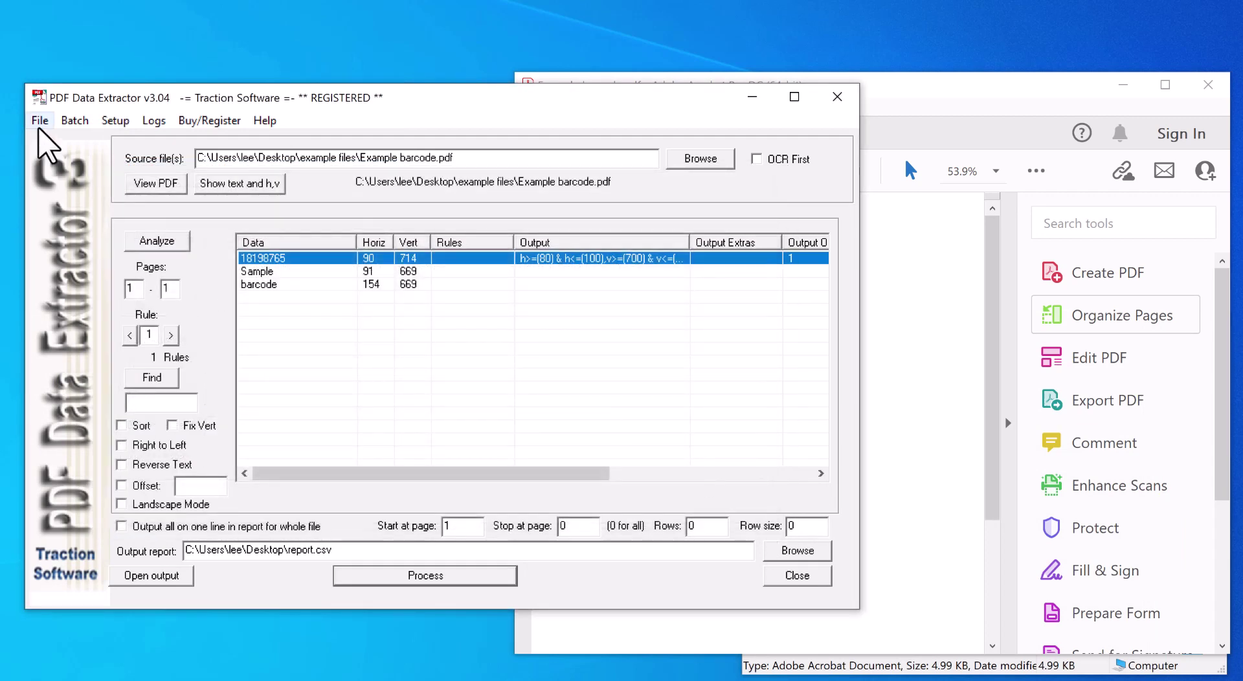
{"action": "left_click", "coordinate": [104, 121]}
{"action": "left_click", "coordinate": [216, 188]}
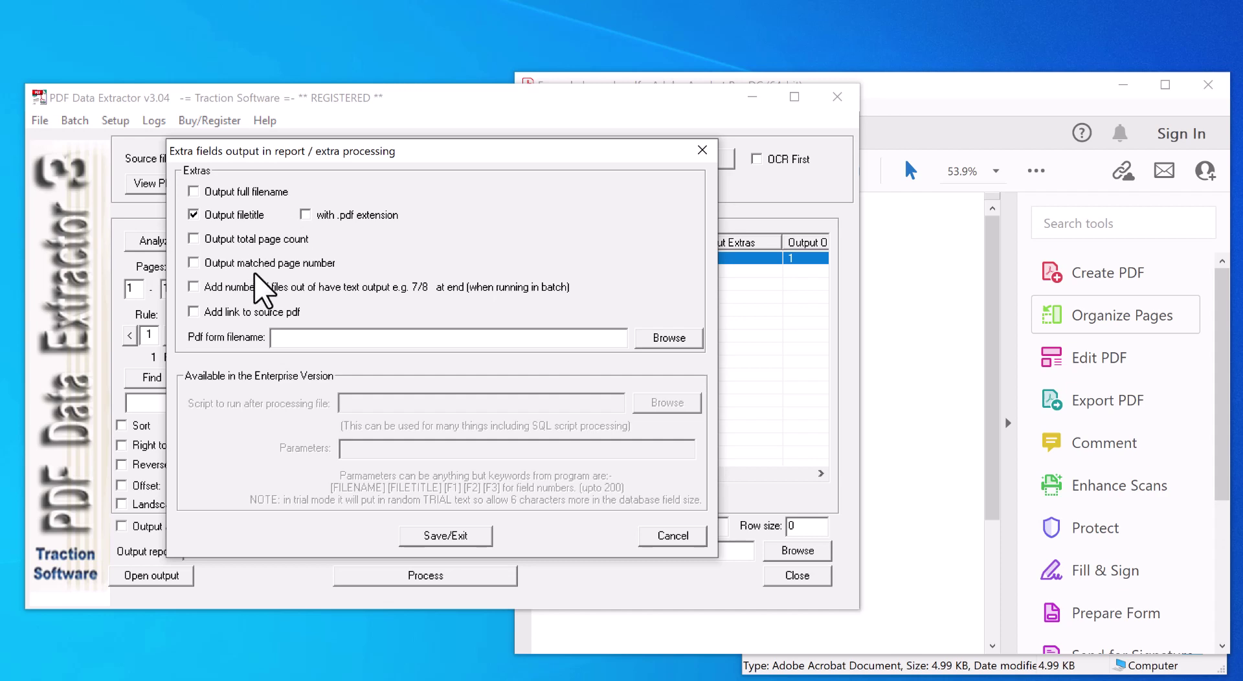
{"action": "left_click", "coordinate": [456, 536]}
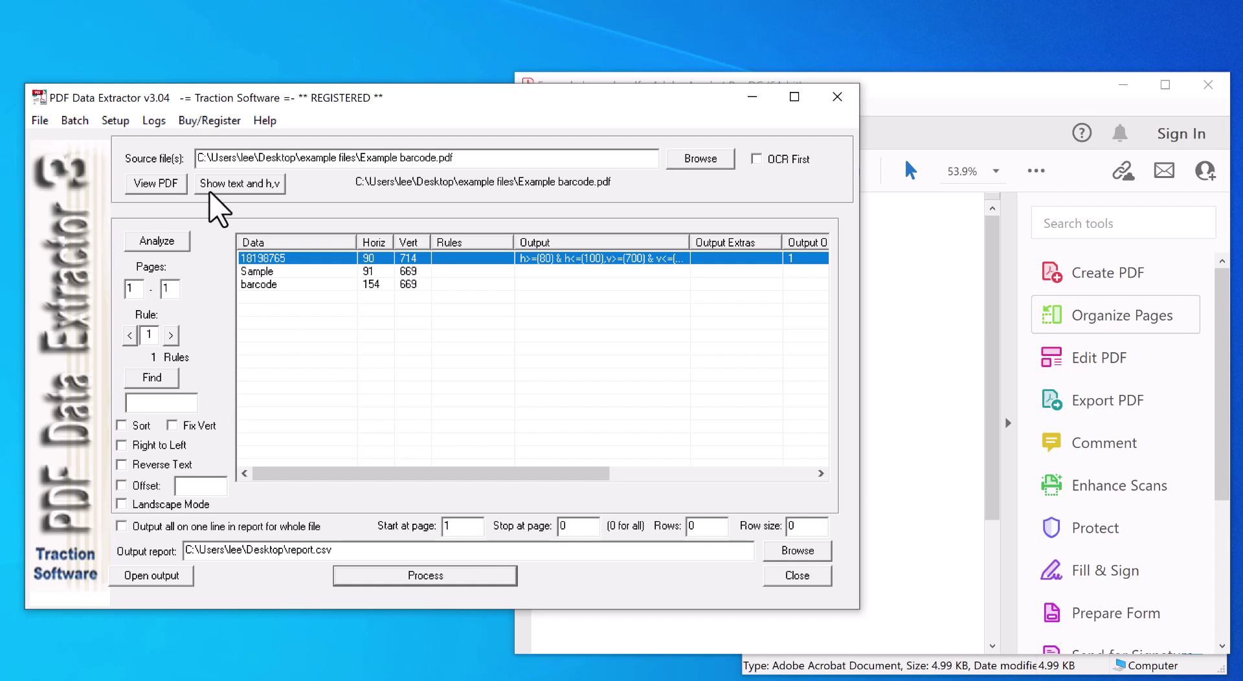
- Start a batch list and add both example PDFs from the example files folder
{"action": "left_click", "coordinate": [76, 121]}
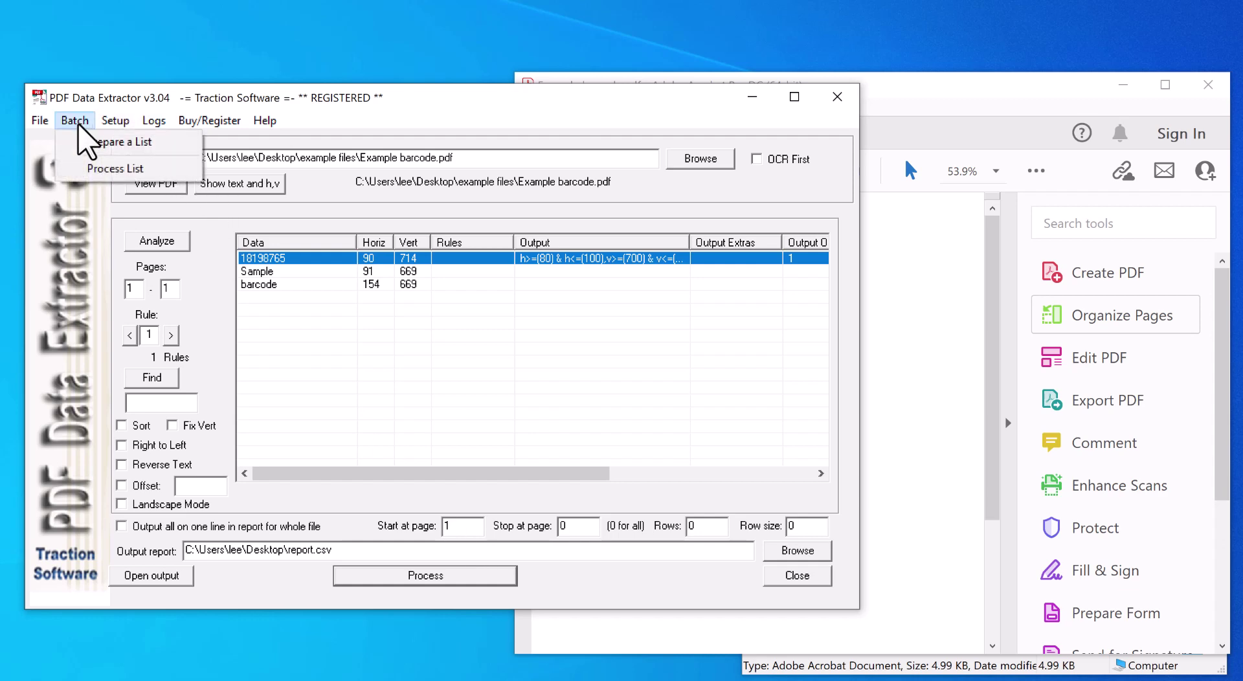
{"action": "left_click", "coordinate": [91, 142]}
{"action": "left_click", "coordinate": [956, 89]}
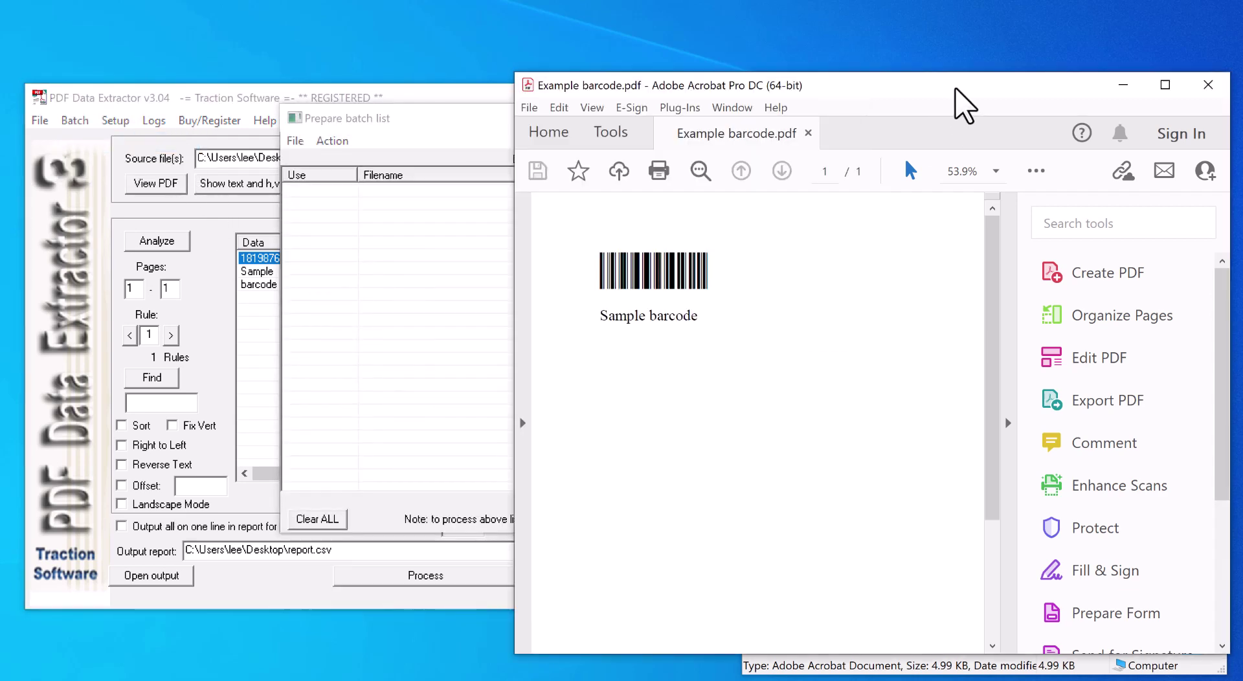
{"action": "left_click", "coordinate": [909, 666]}
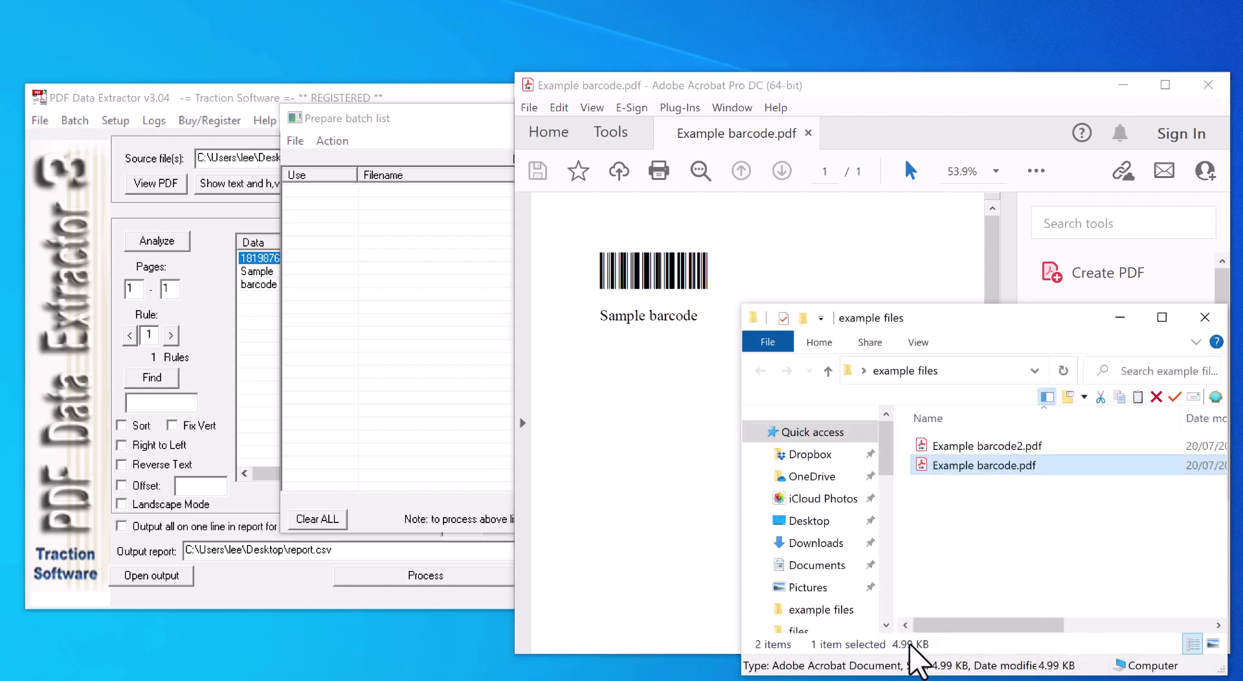
{"action": "left_click", "coordinate": [971, 450], "text": "ctrl"}
{"action": "left_click_drag", "start_coordinate": [971, 452], "coordinate": [447, 350]}
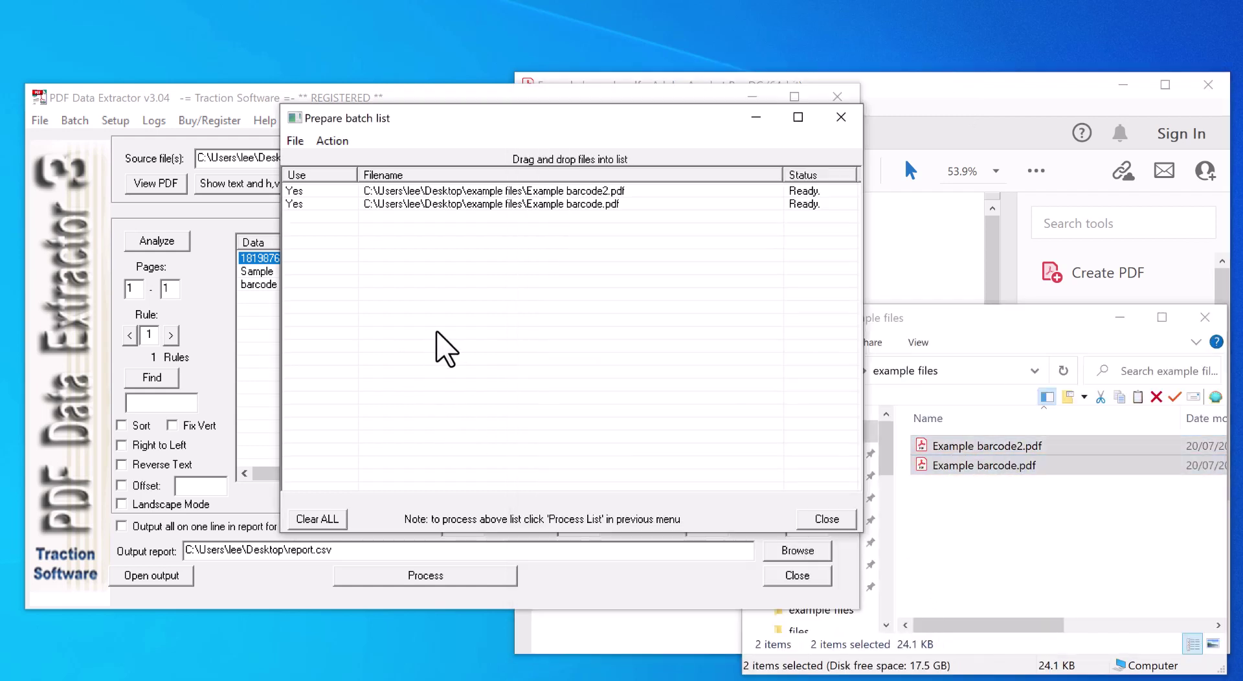
- Move Example barcode2.pdf below Example barcode.pdf and close the batch list
{"action": "left_click", "coordinate": [453, 191]}
{"action": "left_click", "coordinate": [332, 141]}
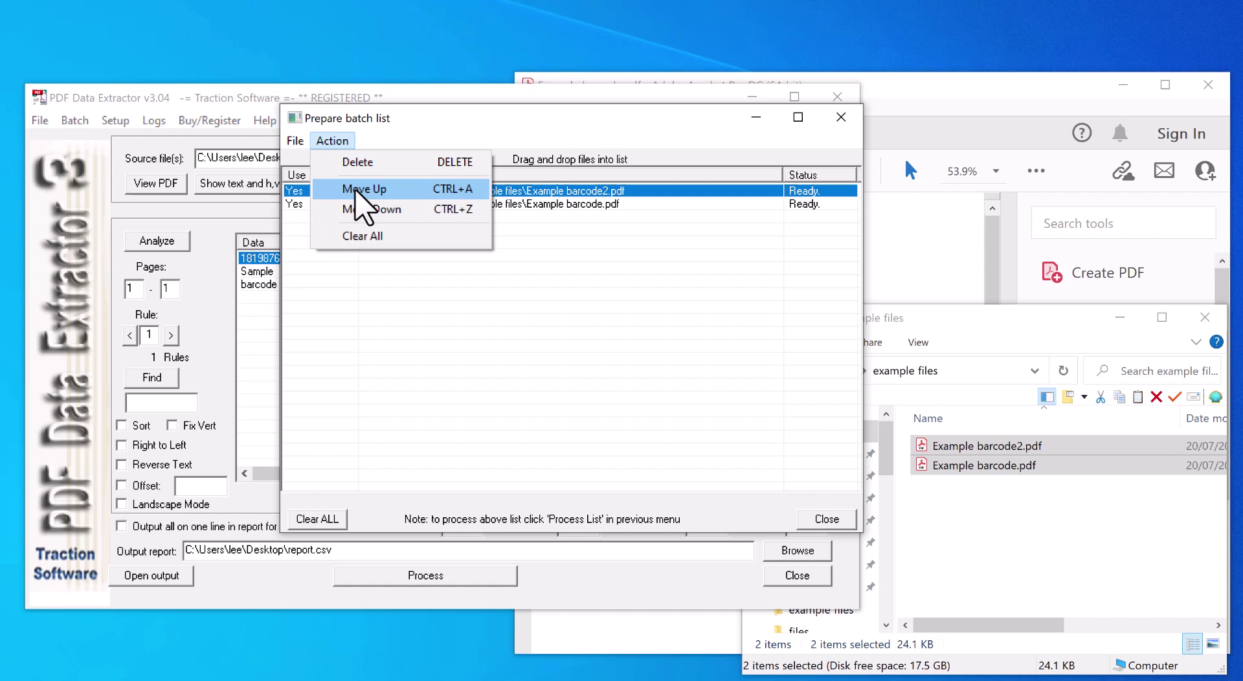
{"action": "left_click", "coordinate": [372, 209]}
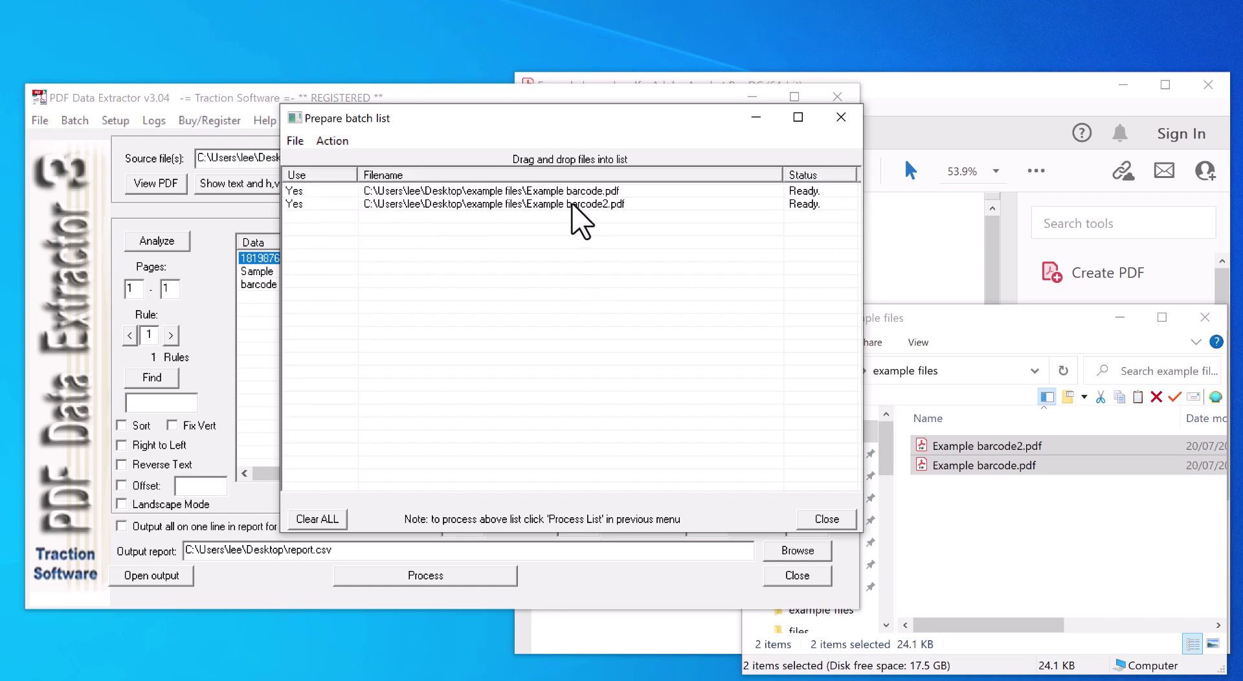
{"action": "left_click", "coordinate": [827, 519]}
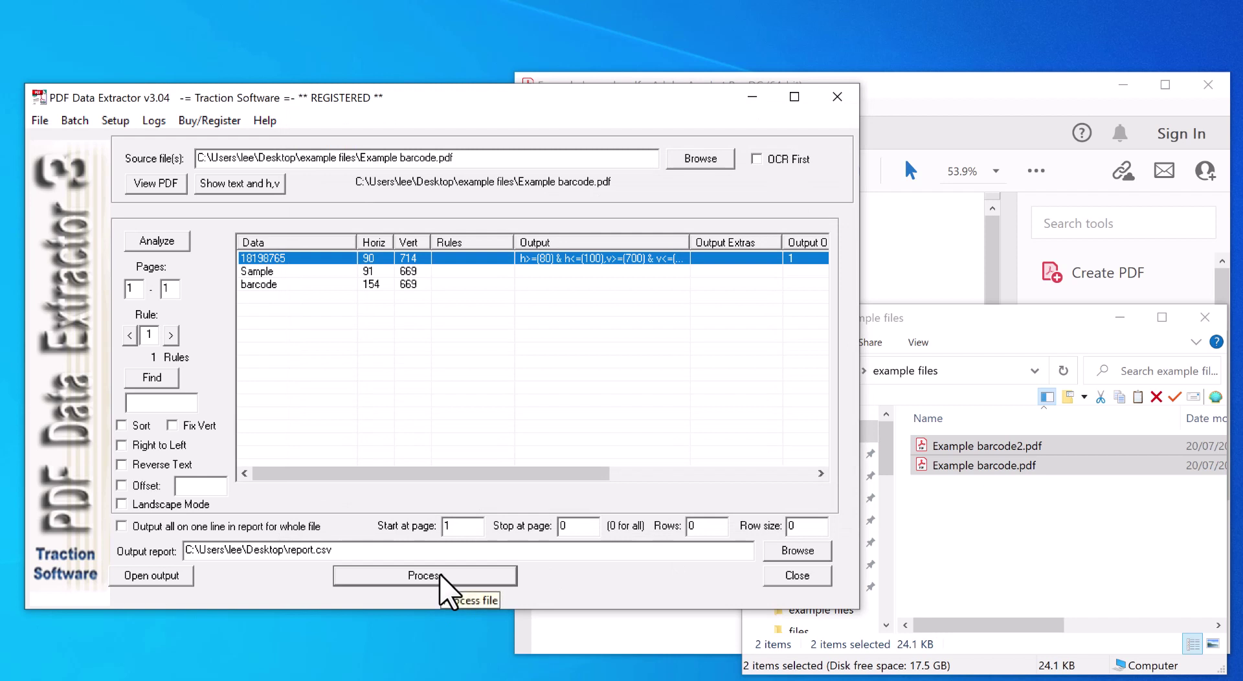
- Process the batch list of both PDFs, acknowledge Done!, and close the batch window
{"action": "left_click", "coordinate": [439, 576]}
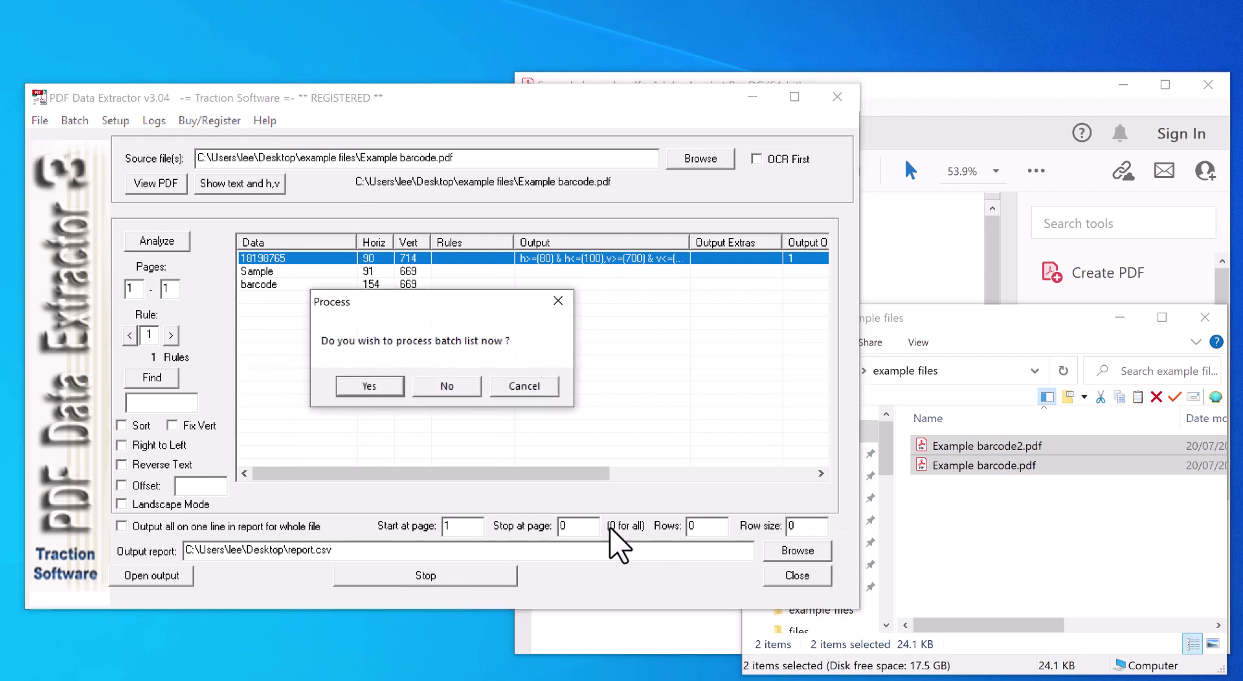
{"action": "left_click", "coordinate": [379, 386]}
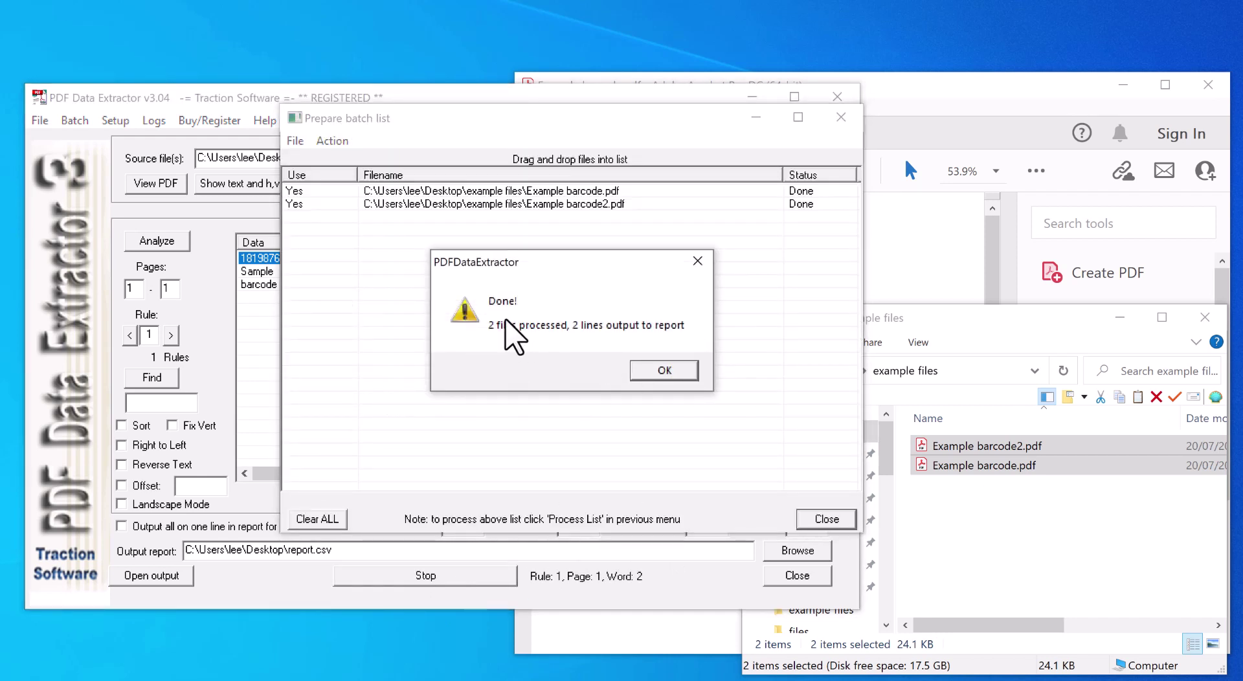
{"action": "left_click", "coordinate": [672, 376]}
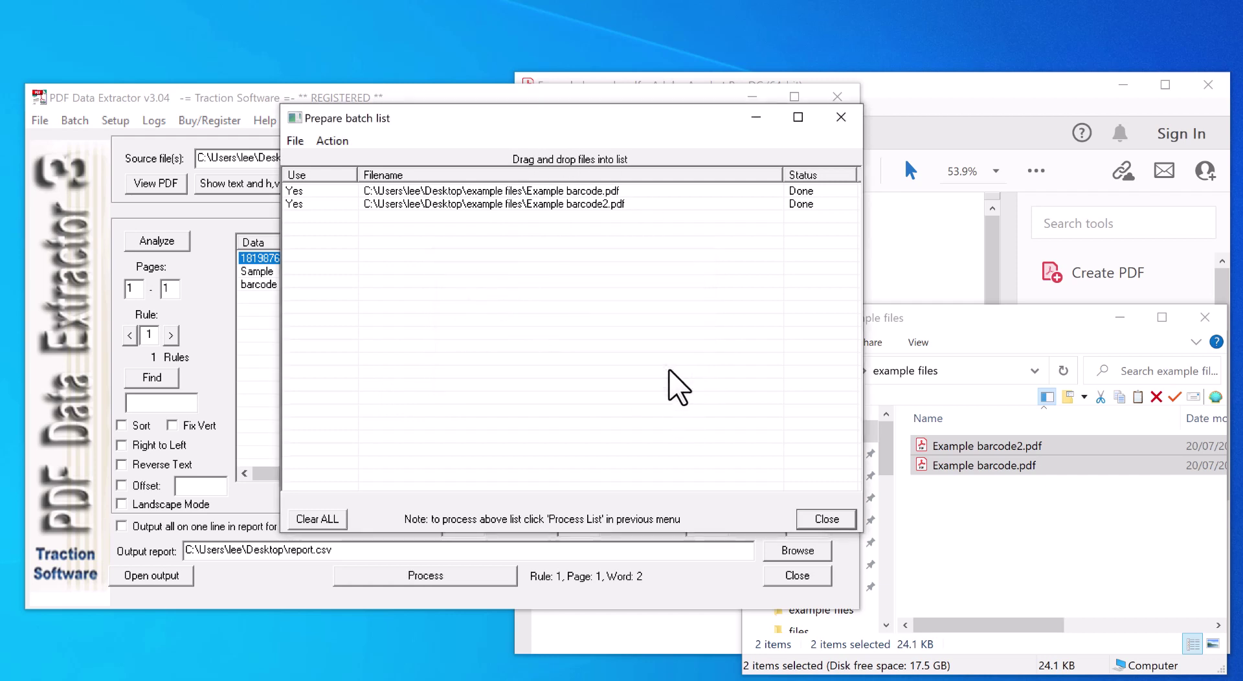
{"action": "left_click", "coordinate": [824, 520]}
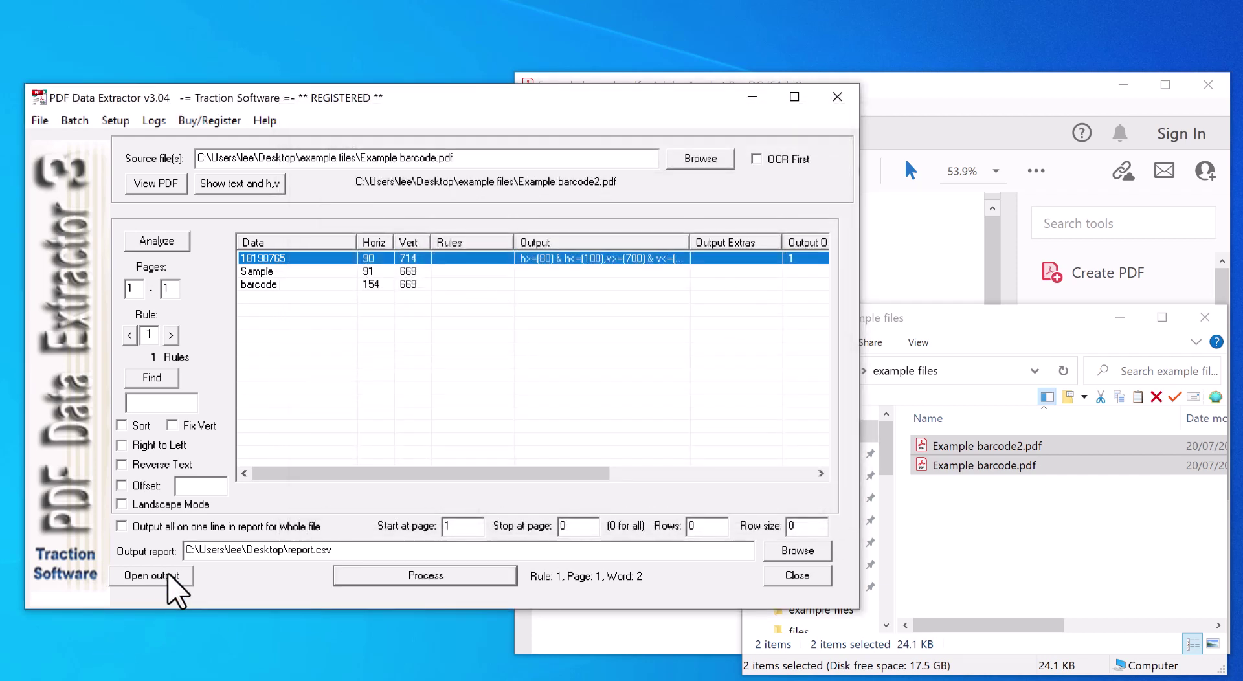
- Open report.csv, widen the Filename column to show both names, then return to the example files folder
{"action": "left_click", "coordinate": [163, 576]}
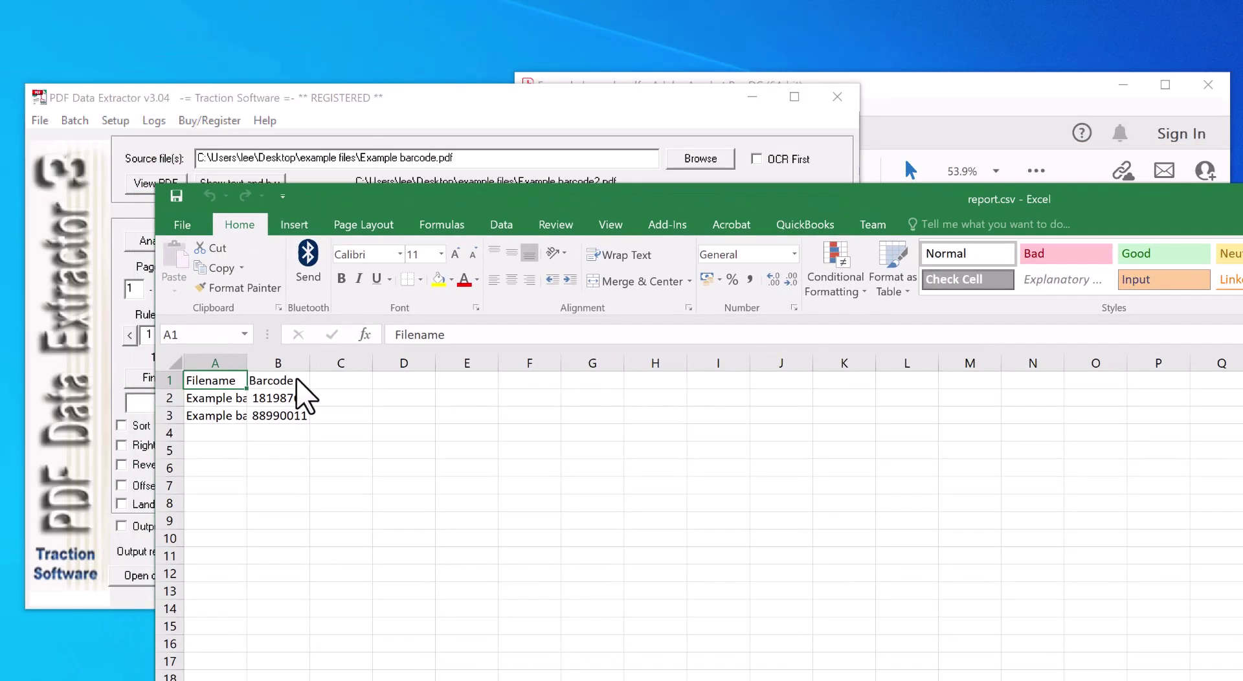
{"action": "left_click_drag", "start_coordinate": [247, 364], "coordinate": [349, 366]}
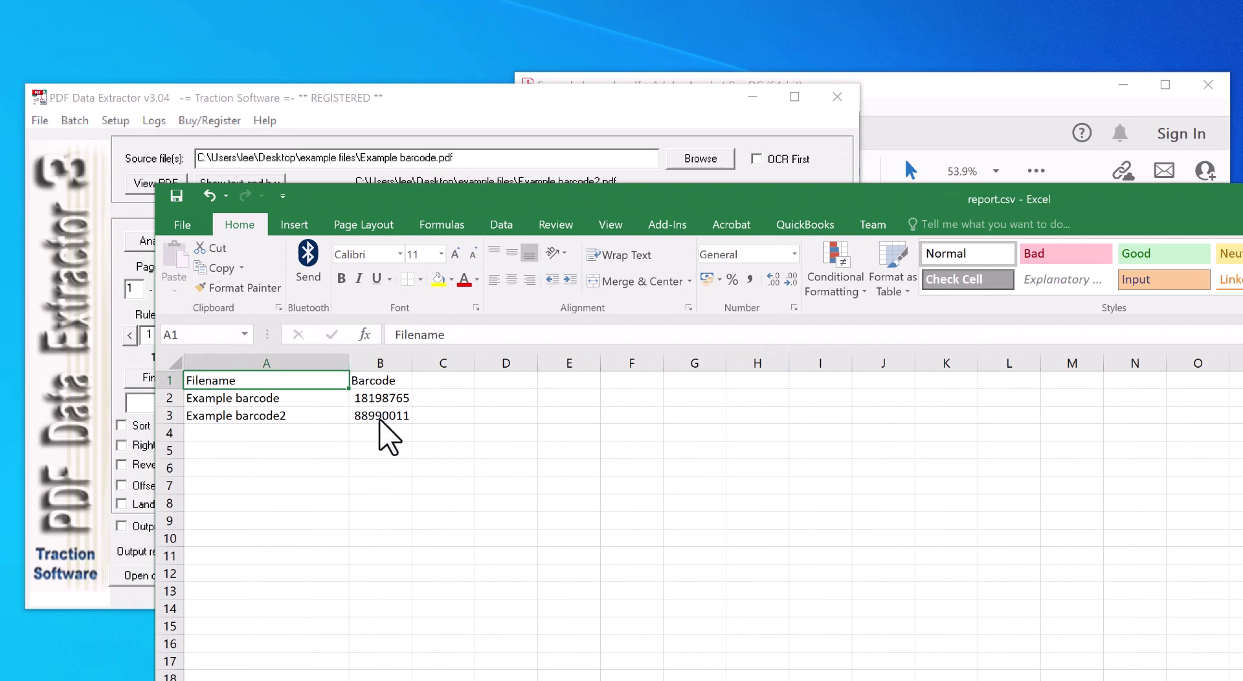
{"action": "left_click", "coordinate": [379, 401]}
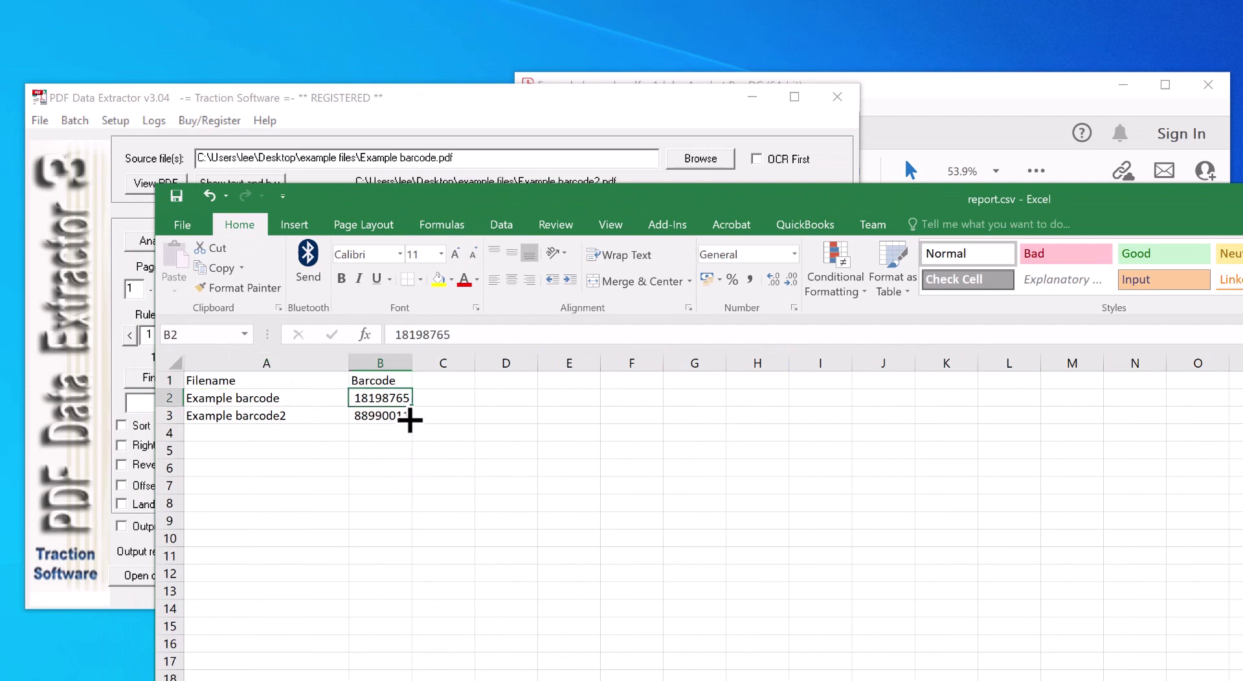
{"action": "left_click", "coordinate": [1076, 115]}
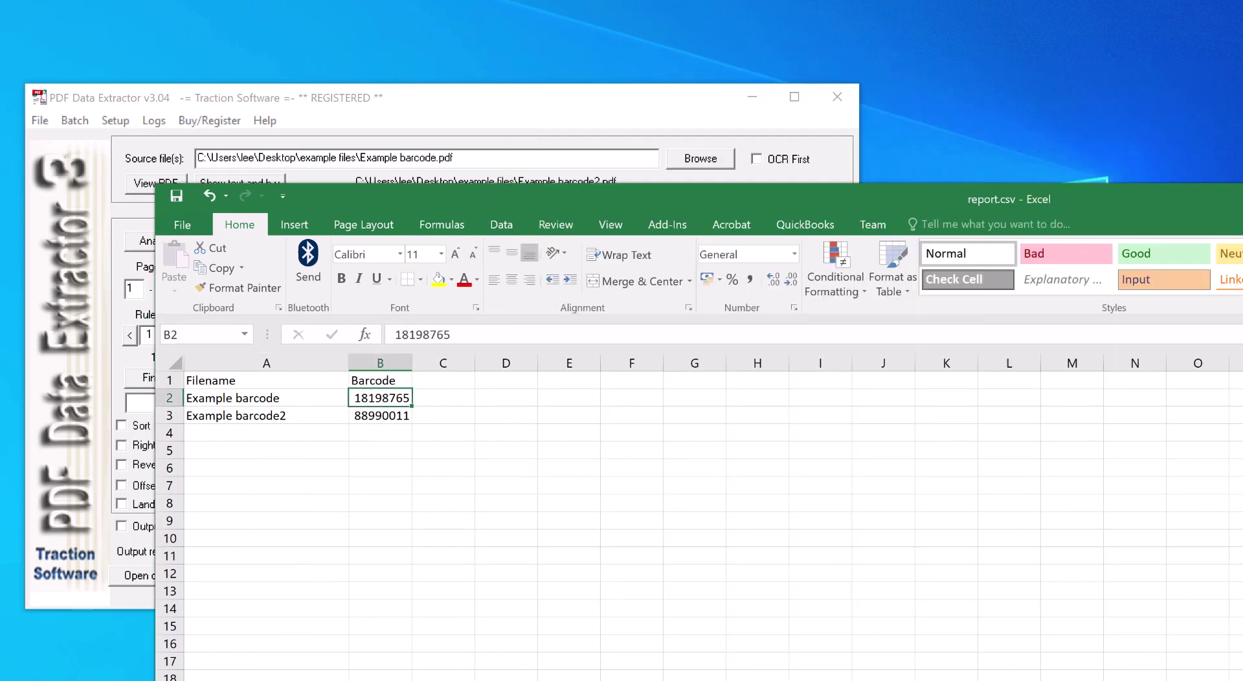
{"action": "key", "text": "alt+Tab"}
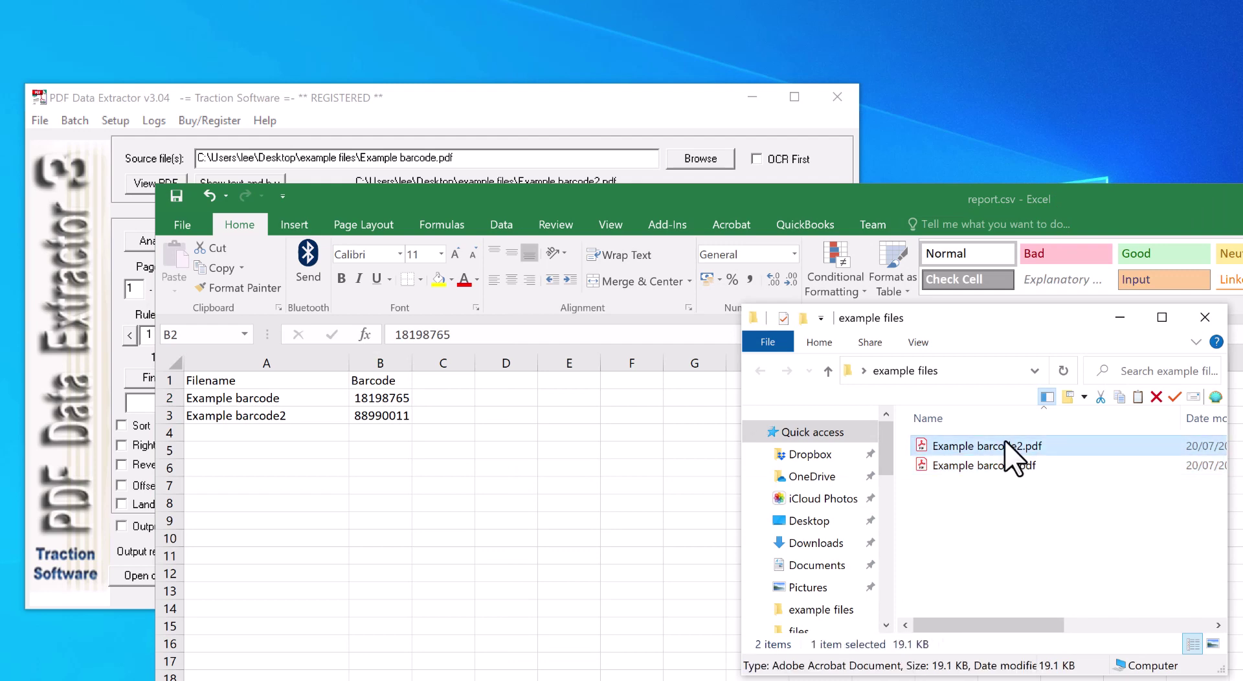
- Open Example barcode2.pdf in Acrobat and shift it so the report and folder stay visible
{"action": "key", "text": "Return"}
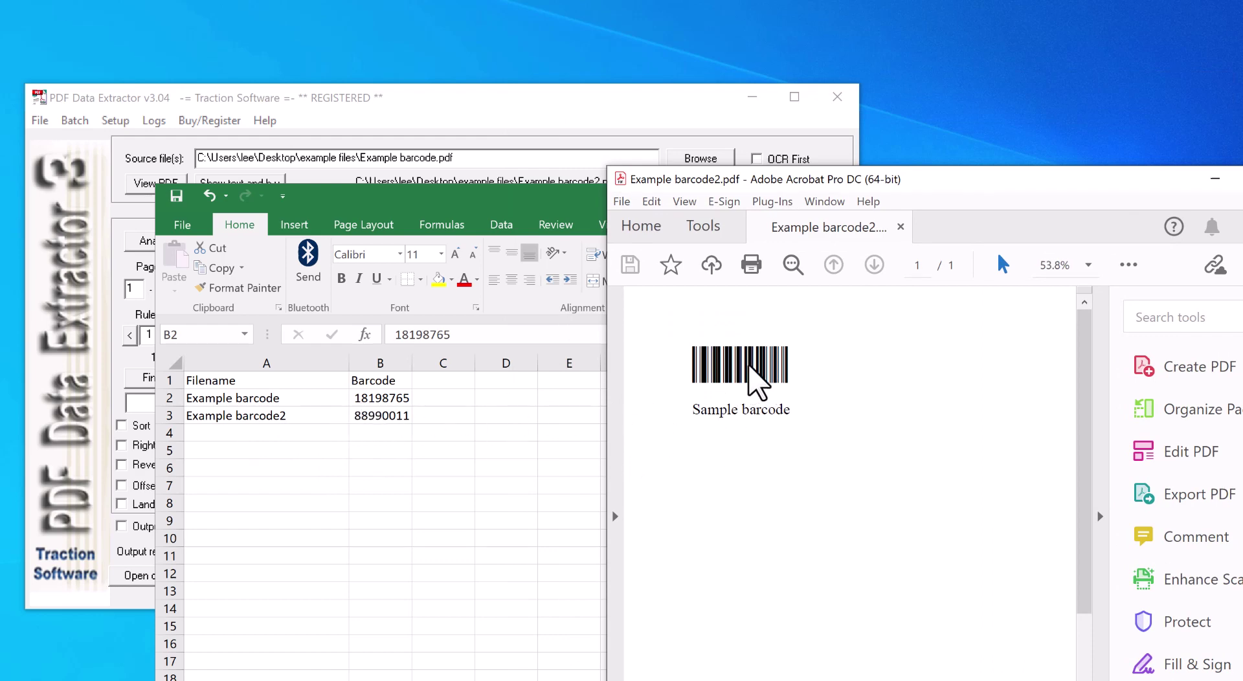
{"action": "left_click_drag", "start_coordinate": [814, 181], "coordinate": [364, 289]}
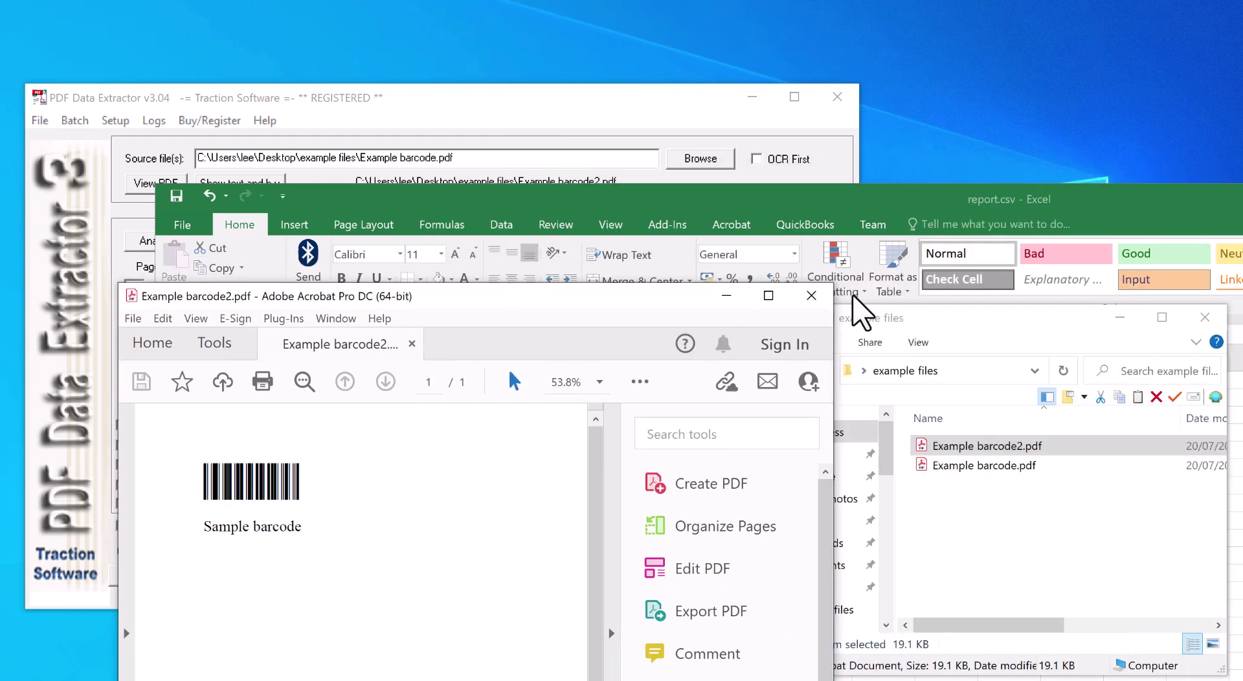